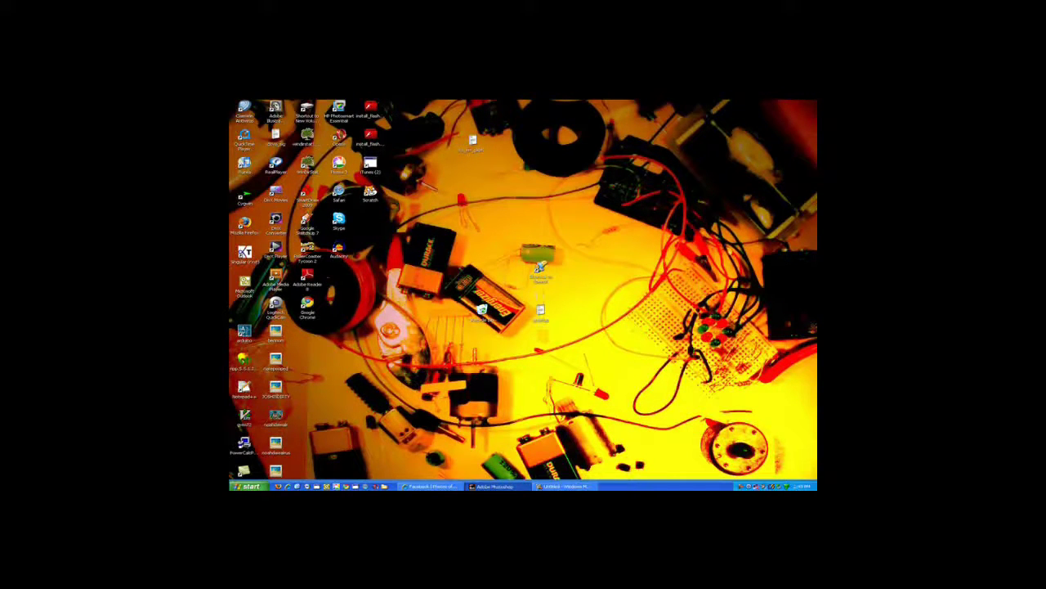
- Copy the smiling friend's photo from the Facebook page and return to Photoshop
click(433, 486)
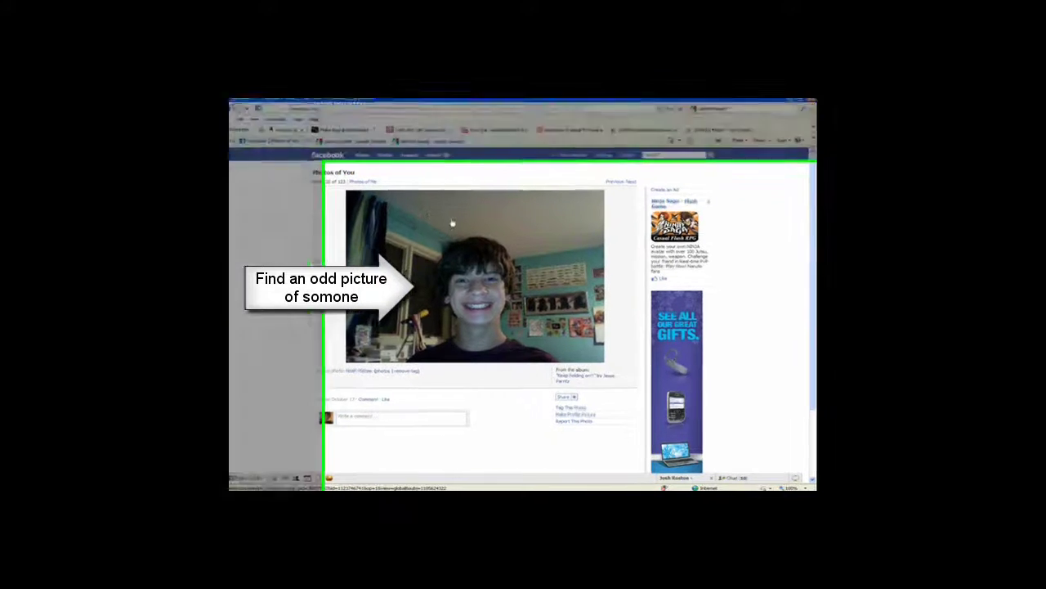
right_click(458, 224)
click(442, 273)
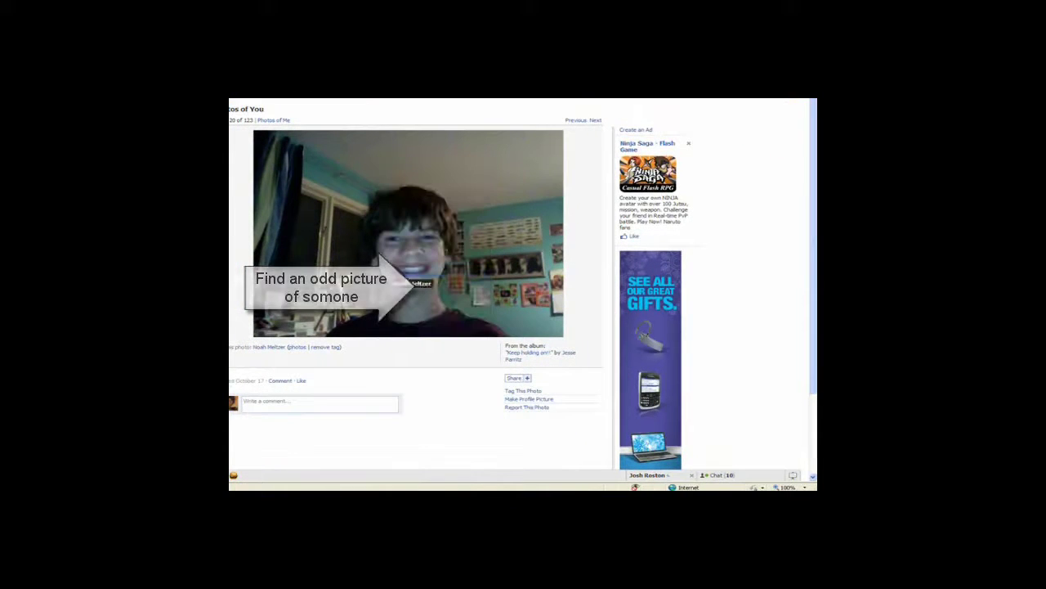
click(425, 485)
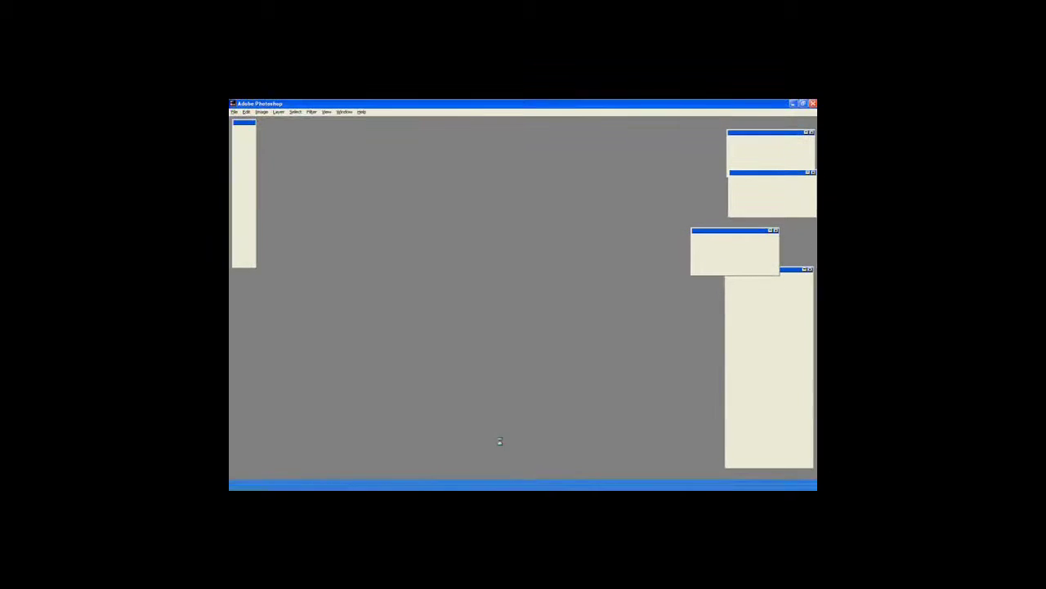
- Create a new default document and paste the friend's photo into it
key(ctrl+n)
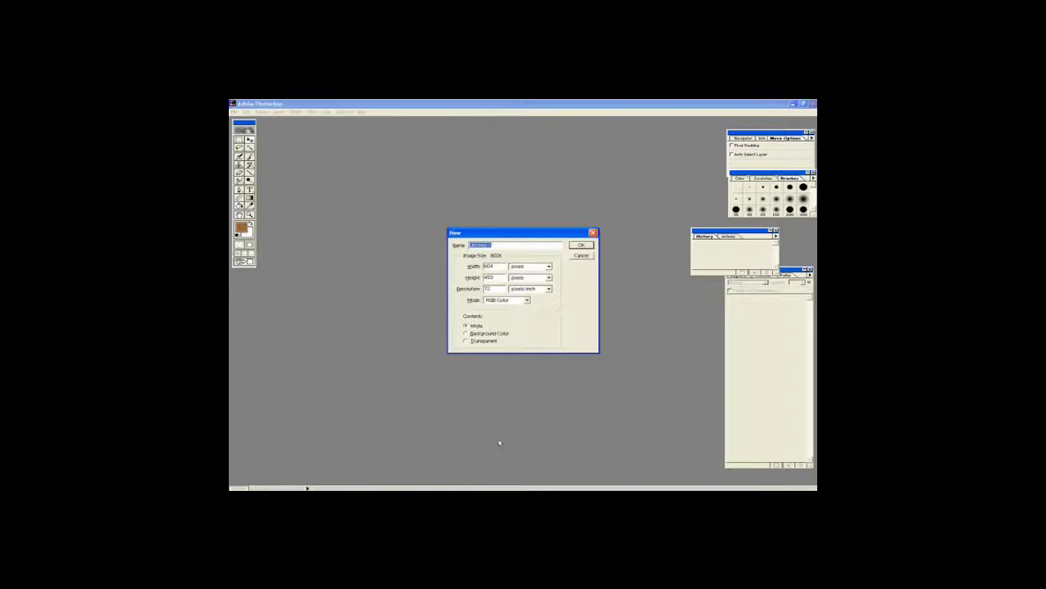
key(Return)
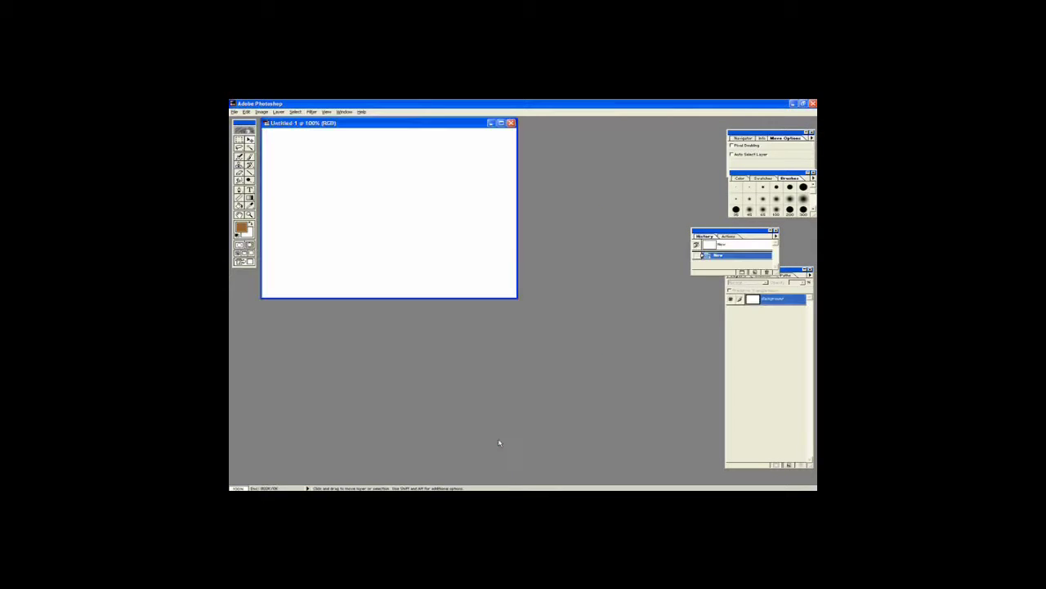
key(ctrl+v)
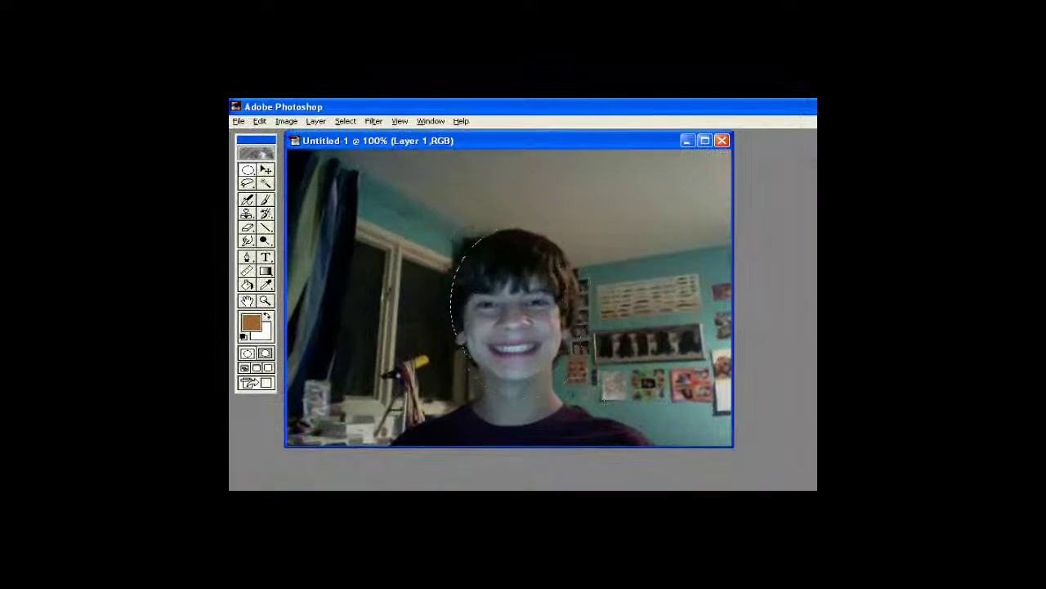
- Cut the photo down to an oval around the head, clearing everything outside to white
drag(582, 392, 433, 217)
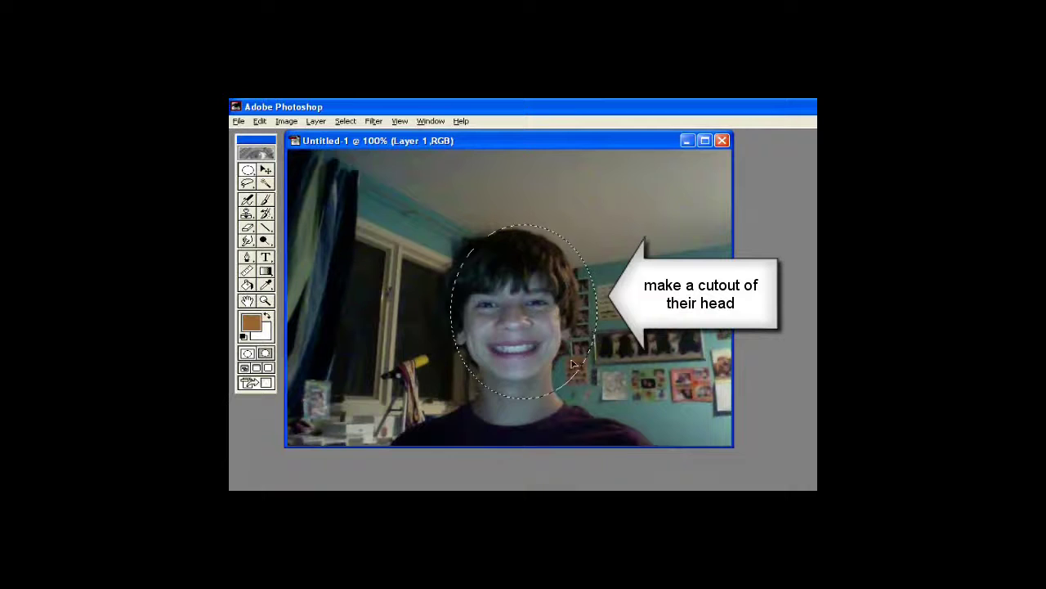
drag(564, 363, 567, 360)
key(ctrl+shift+i)
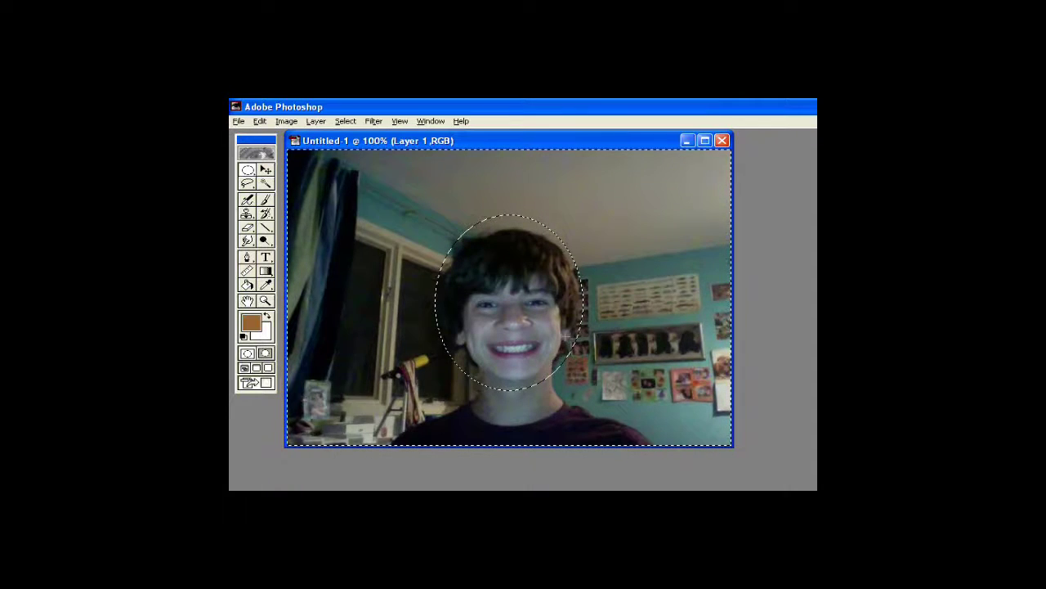
key(Delete)
key(ctrl+d)
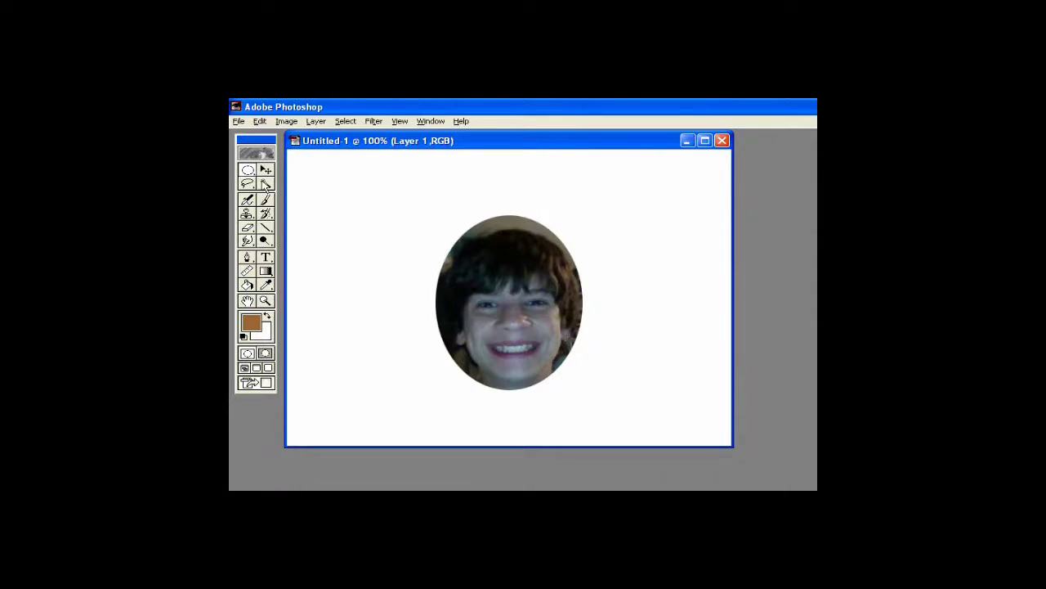
- Magic Wand-select leftover background along the hair edge and delete it, zoomed to 300%
click(267, 182)
click(501, 225)
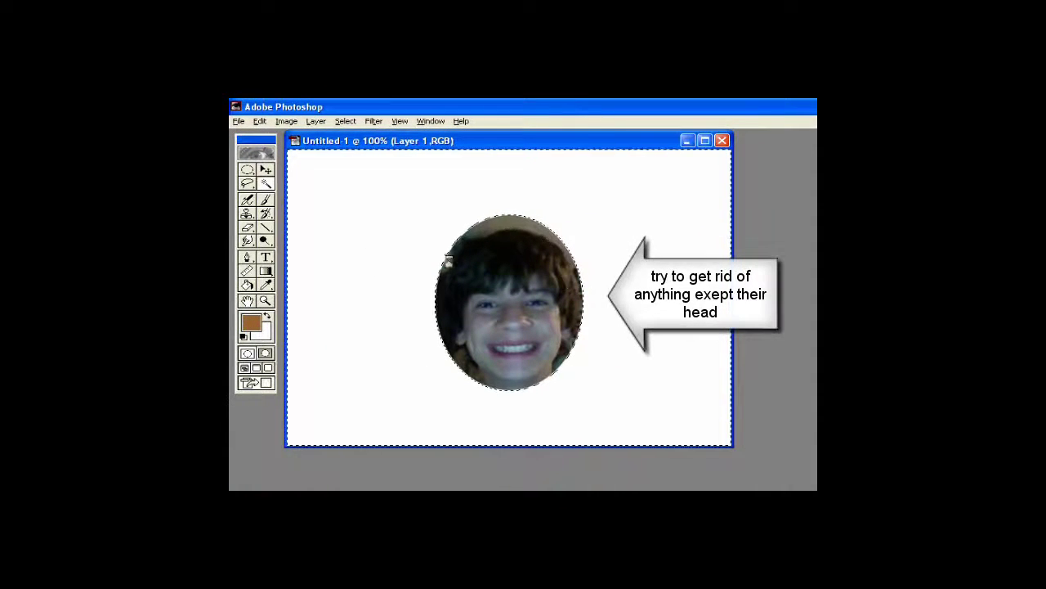
click(448, 264)
key(ctrl+plus)
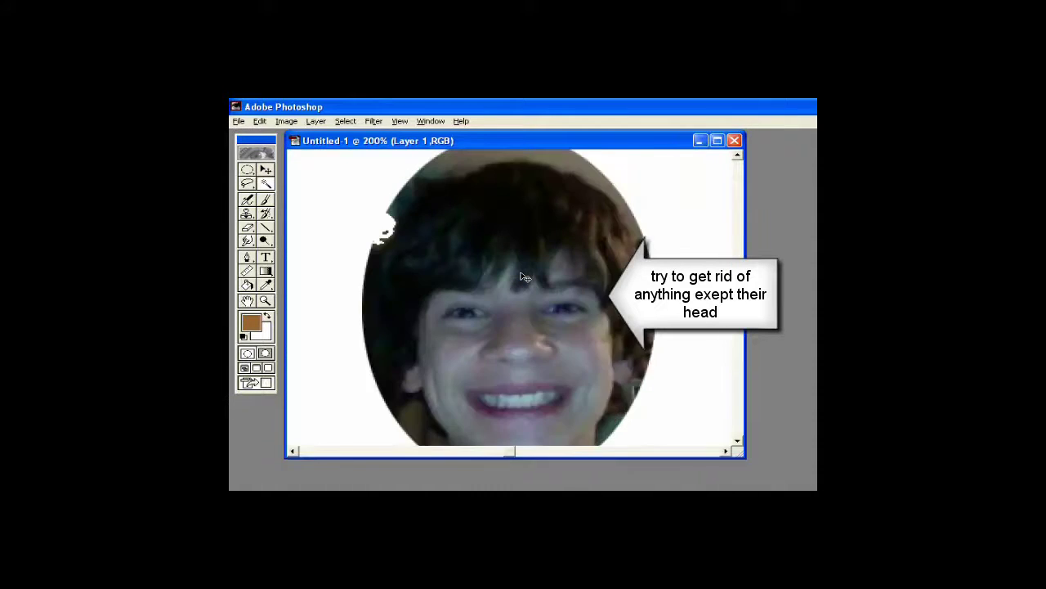
key(ctrl+plus)
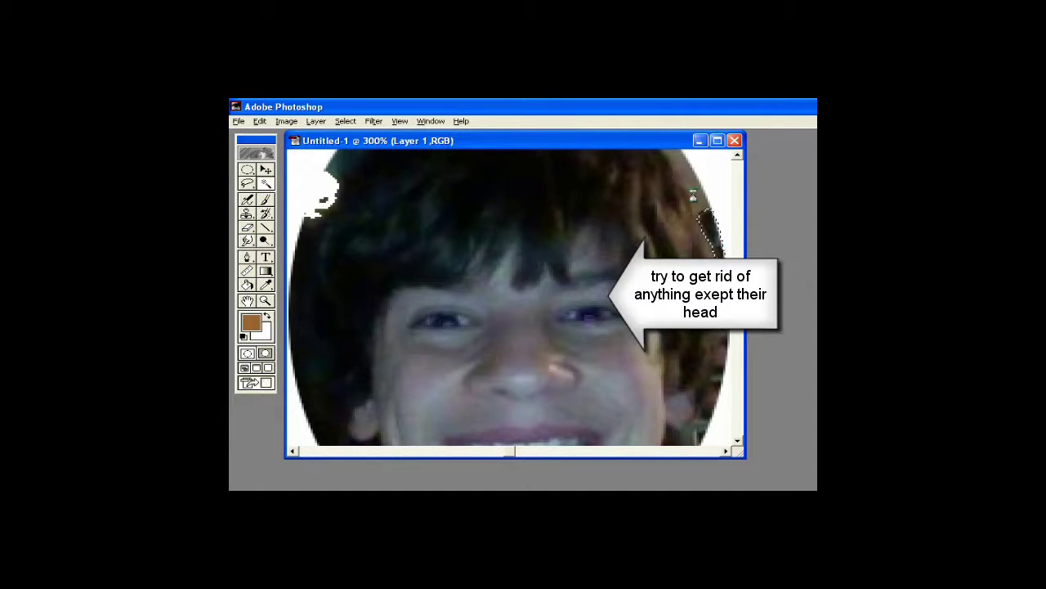
key(Delete)
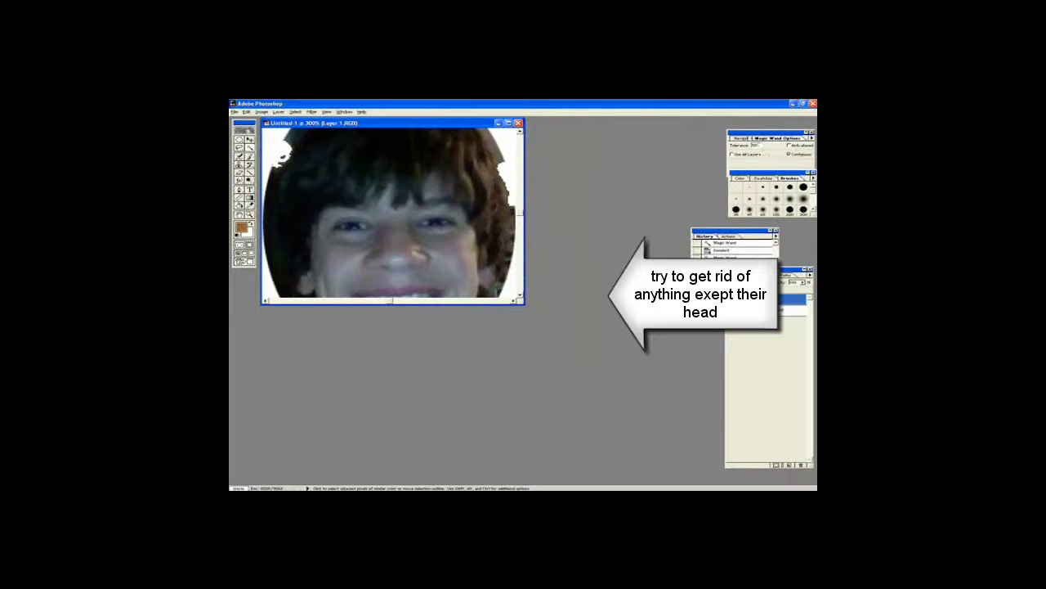
- Adjust the wand tolerance and erase a stray background fragment beside the head
click(759, 146)
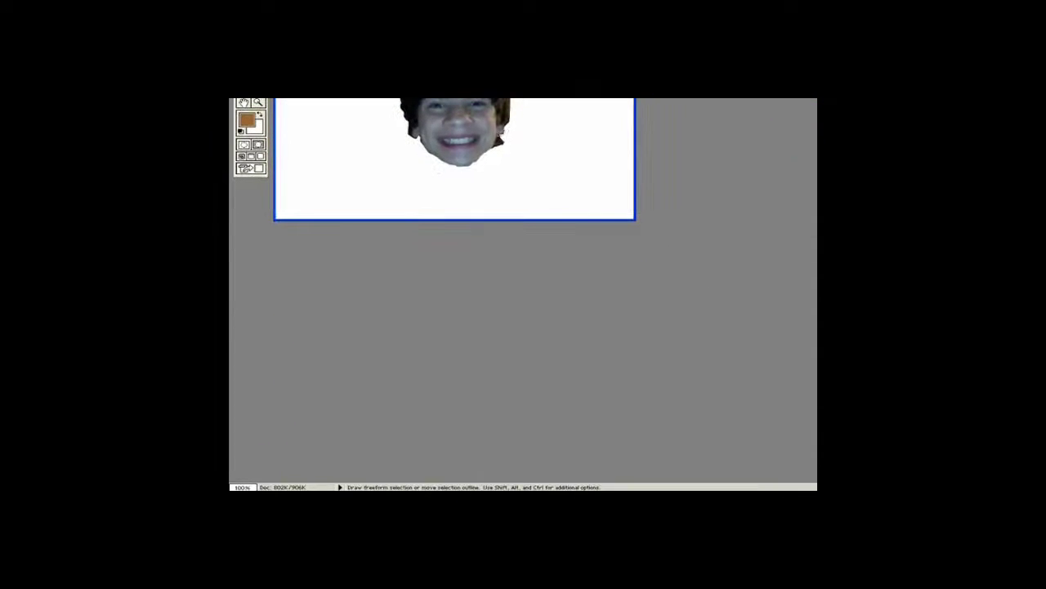
drag(514, 133, 515, 139)
key(v)
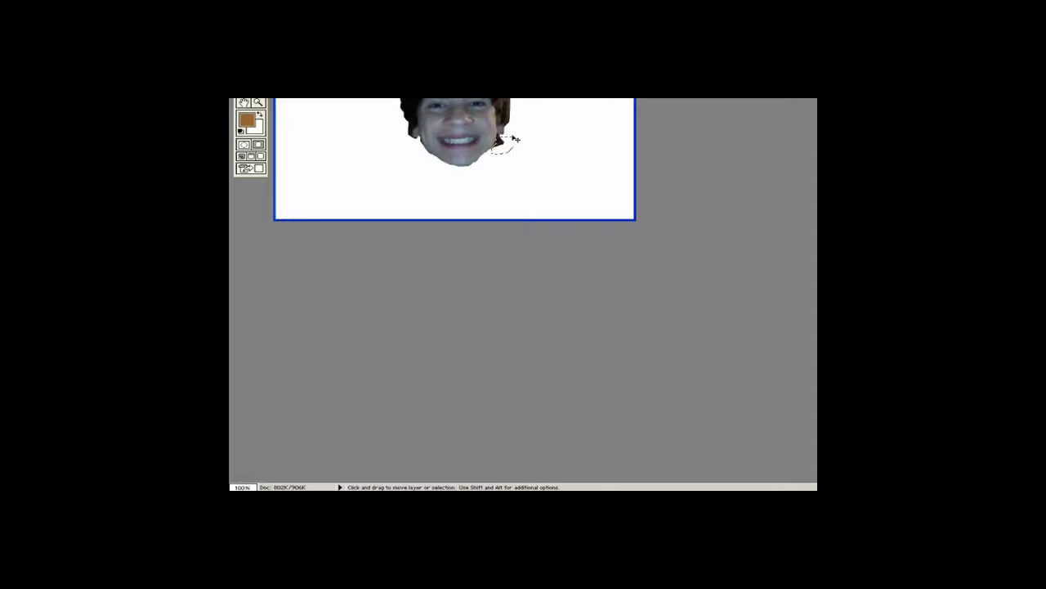
key(Delete)
key(ctrl+d)
key(l)
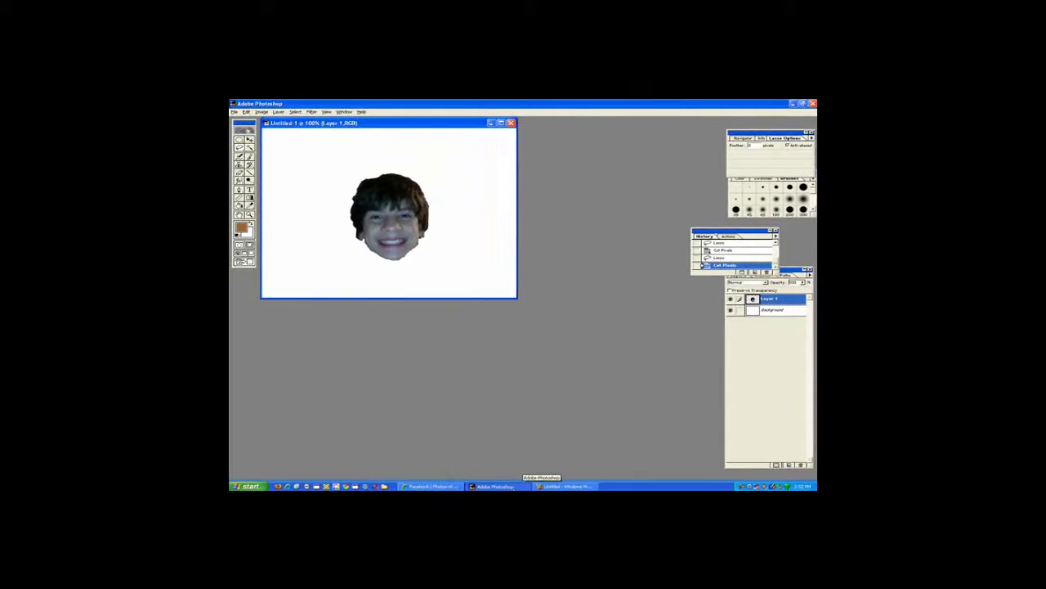
- Copy the full-size upside-down cartoon turtle picture from the Google Images results
click(431, 486)
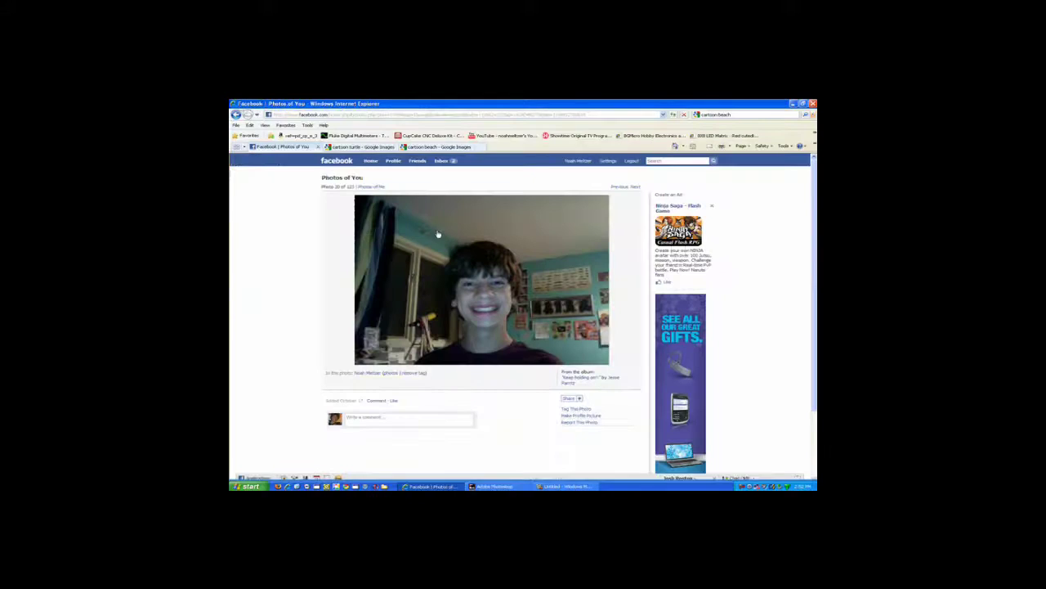
click(349, 147)
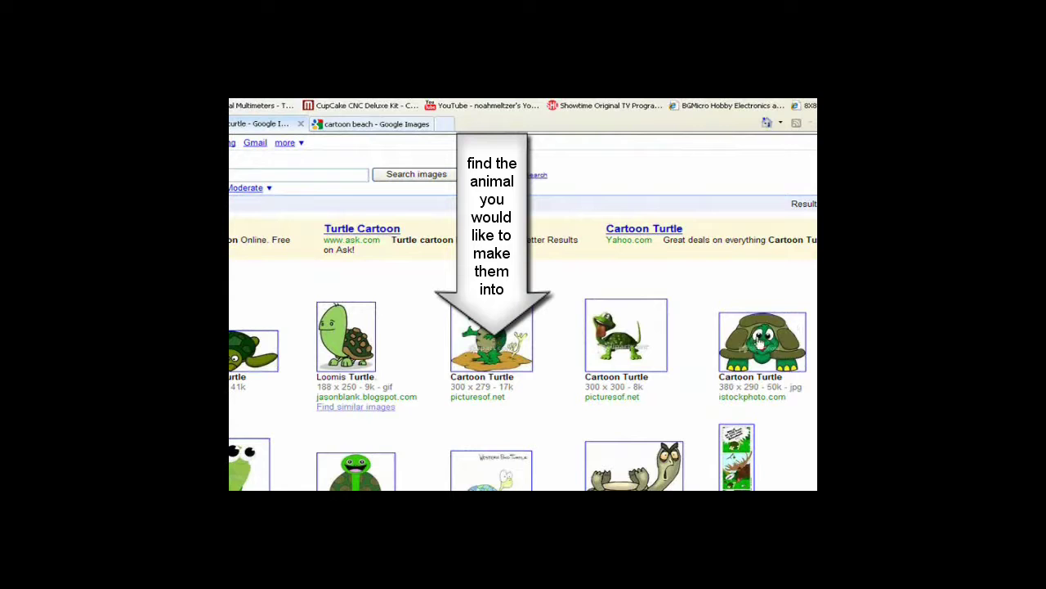
click(652, 475)
click(352, 181)
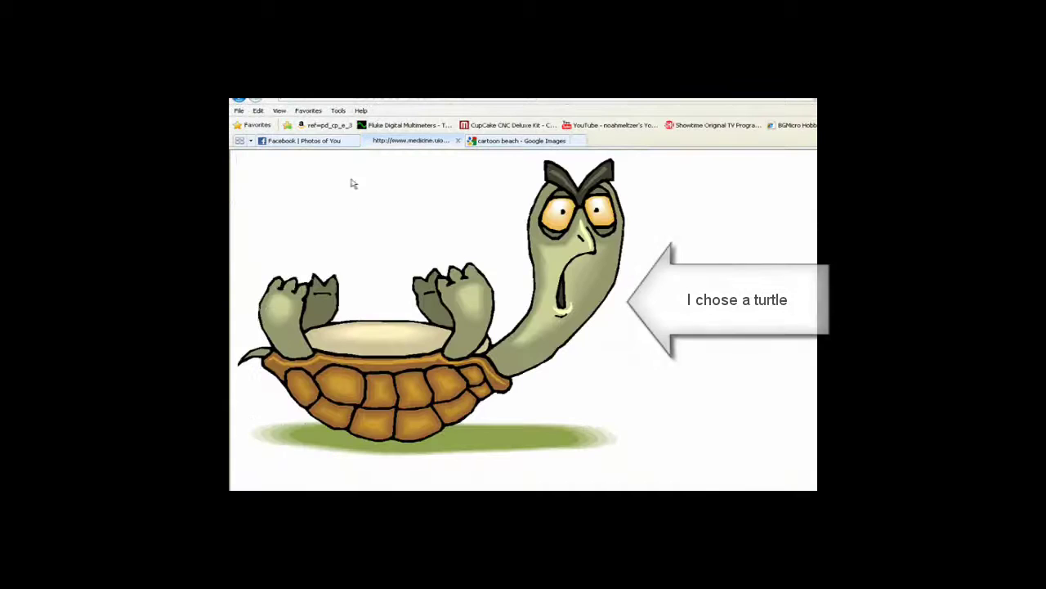
right_click(403, 261)
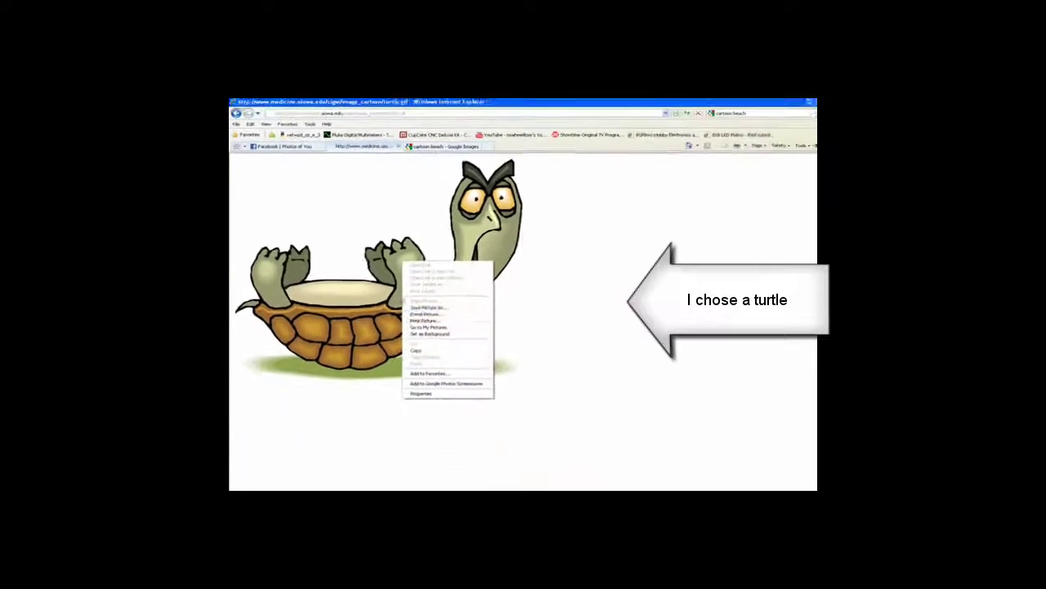
click(409, 346)
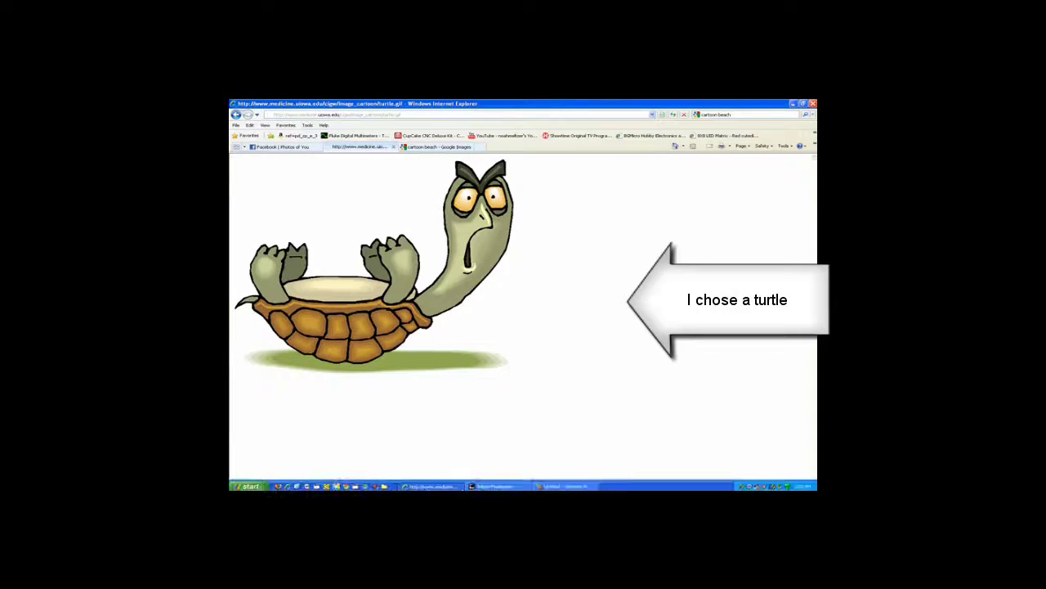
click(491, 486)
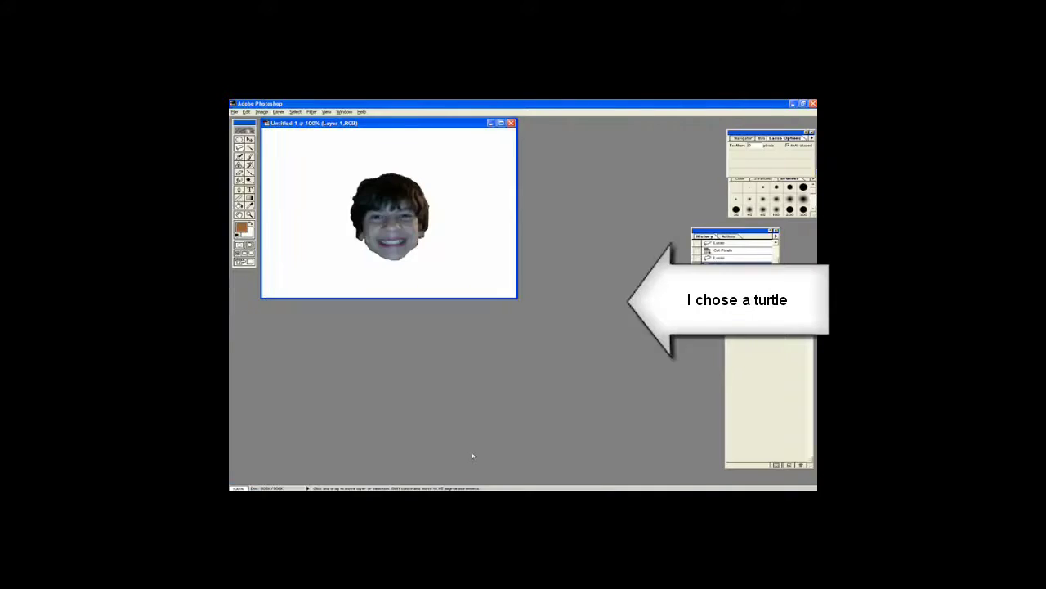
- Create a second document for the turtle and erase its green ground shadow with the Magic Wand
key(ctrl+n)
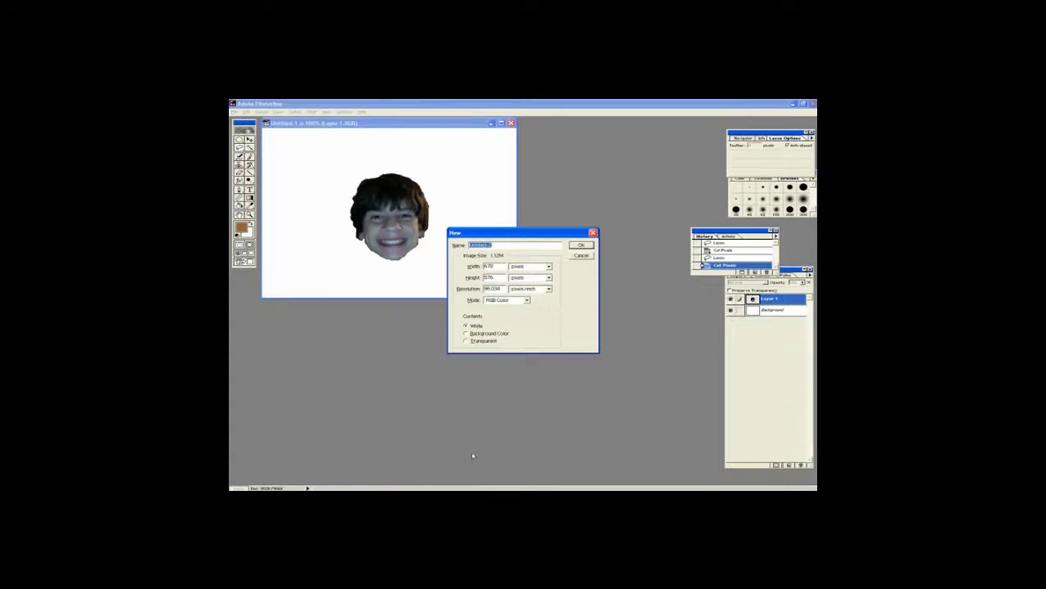
key(Return)
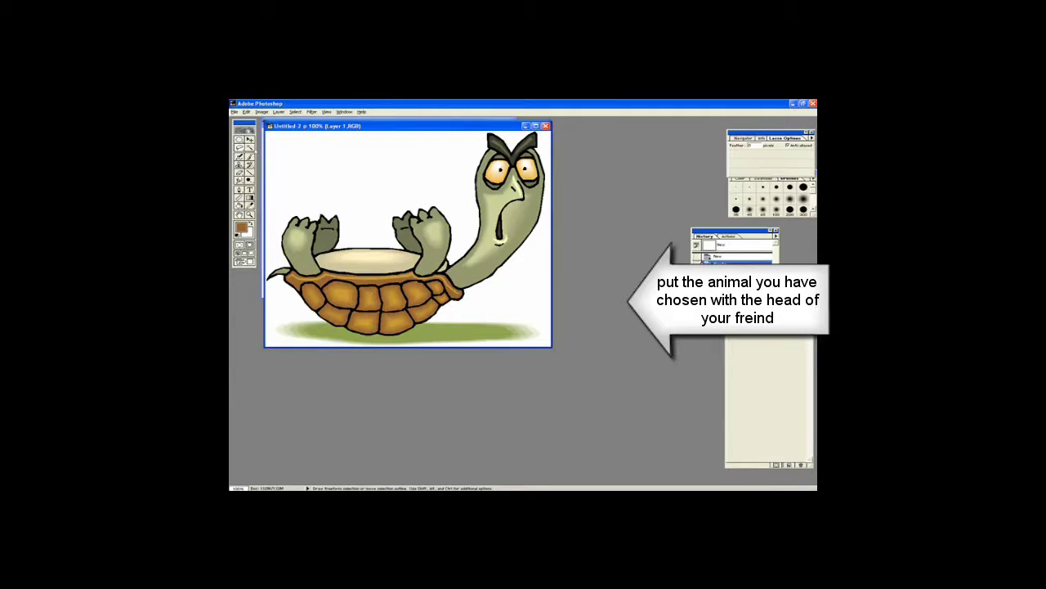
click(250, 147)
click(450, 328)
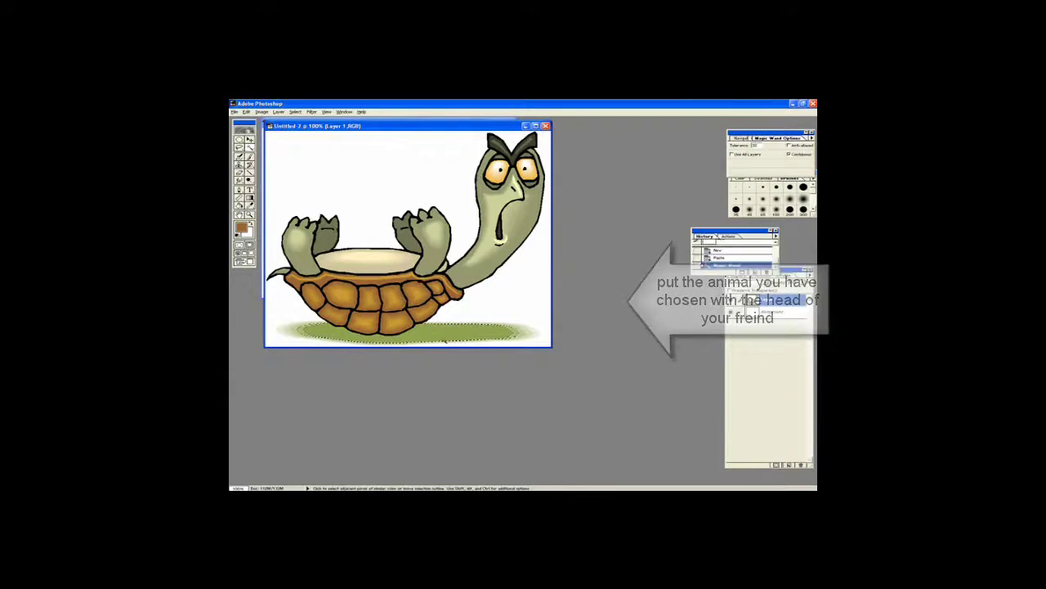
key(Delete)
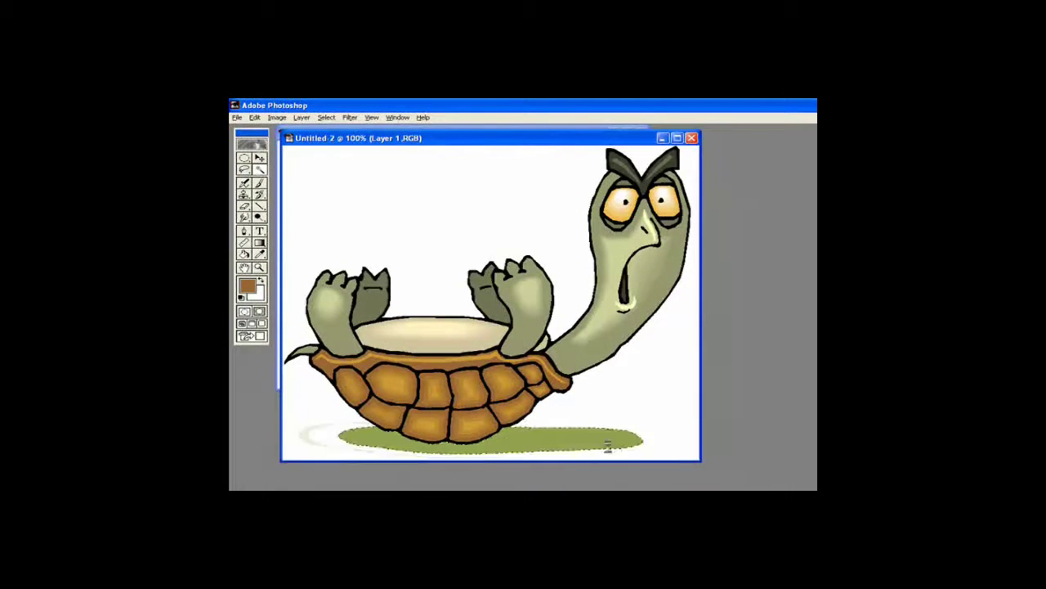
key(ctrl+d)
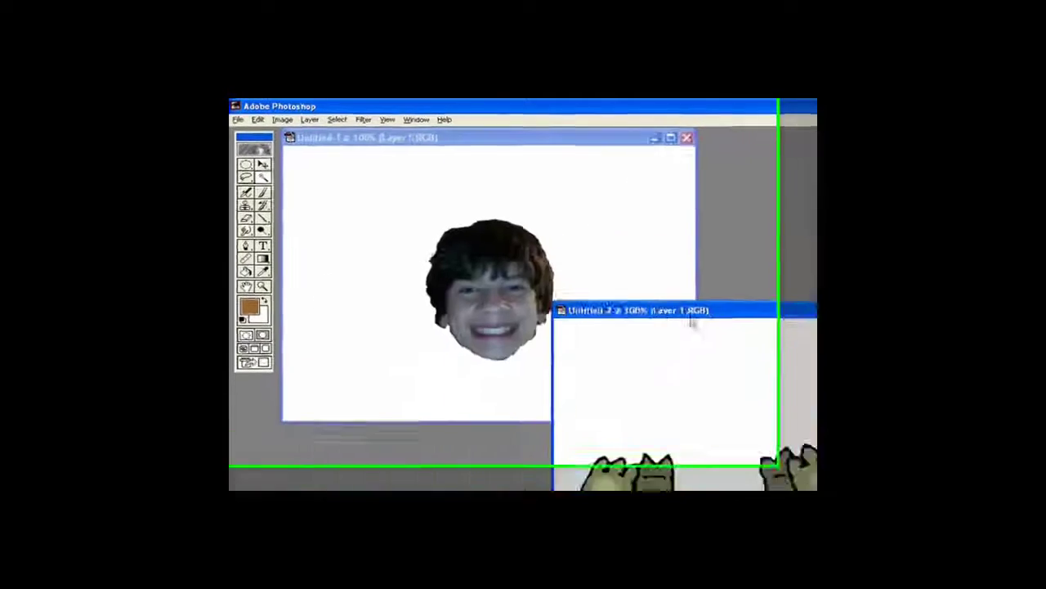
- Delete the face's white Background layer and drag the face onto the turtle's upturned shell
click(607, 141)
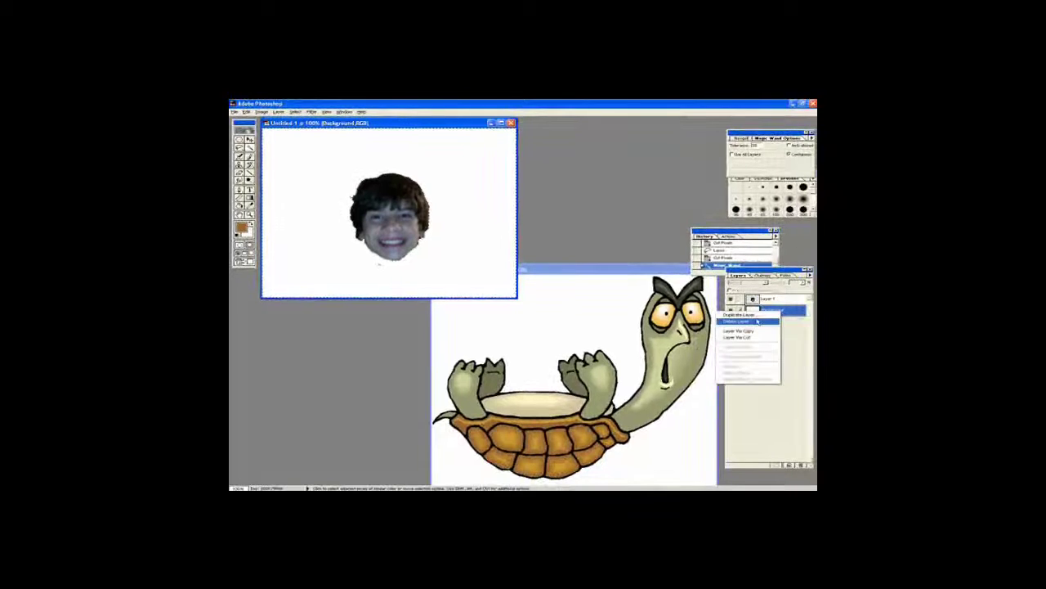
click(738, 320)
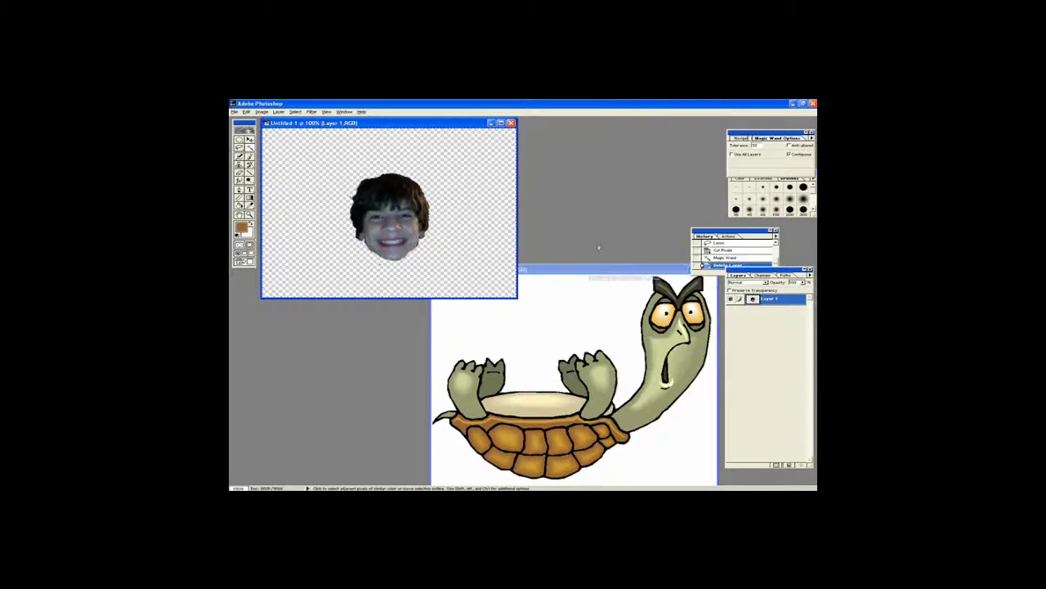
key(v)
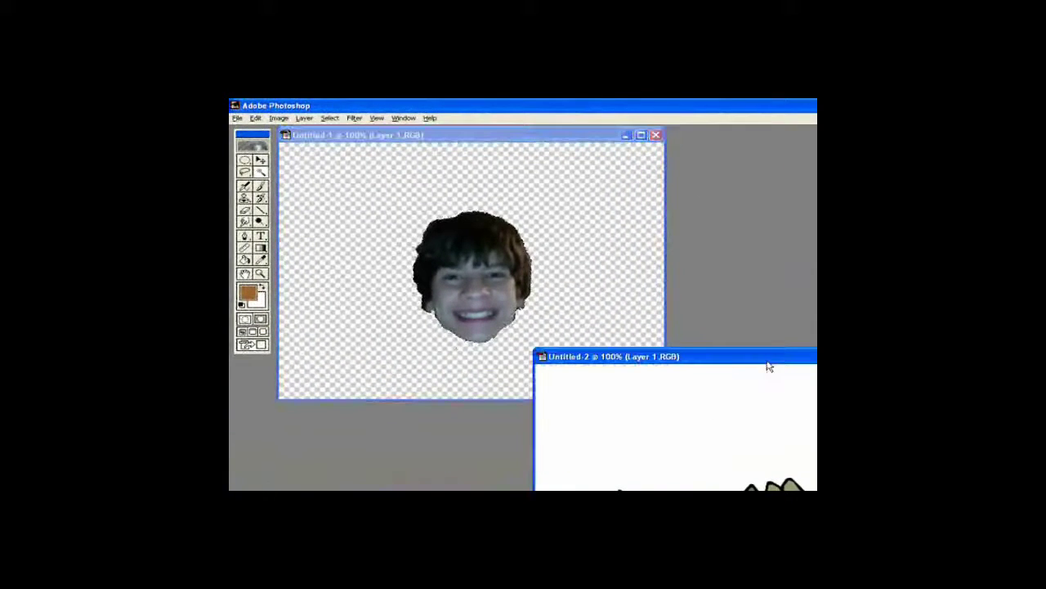
drag(771, 362, 586, 229)
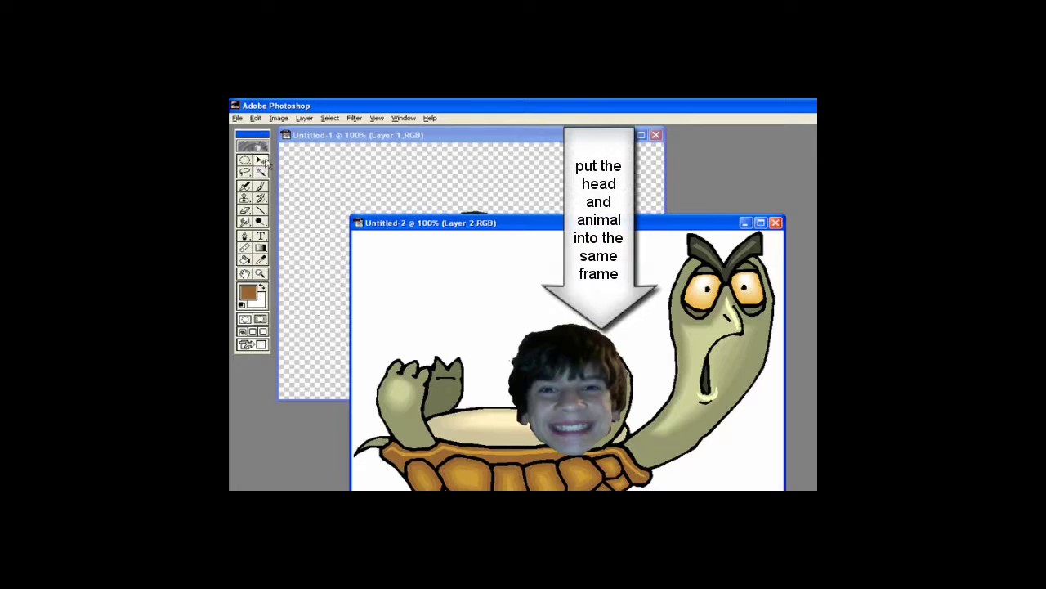
mouse_move(604, 401)
mouse_down()
mouse_move(754, 320)
mouse_move(743, 328)
mouse_up()
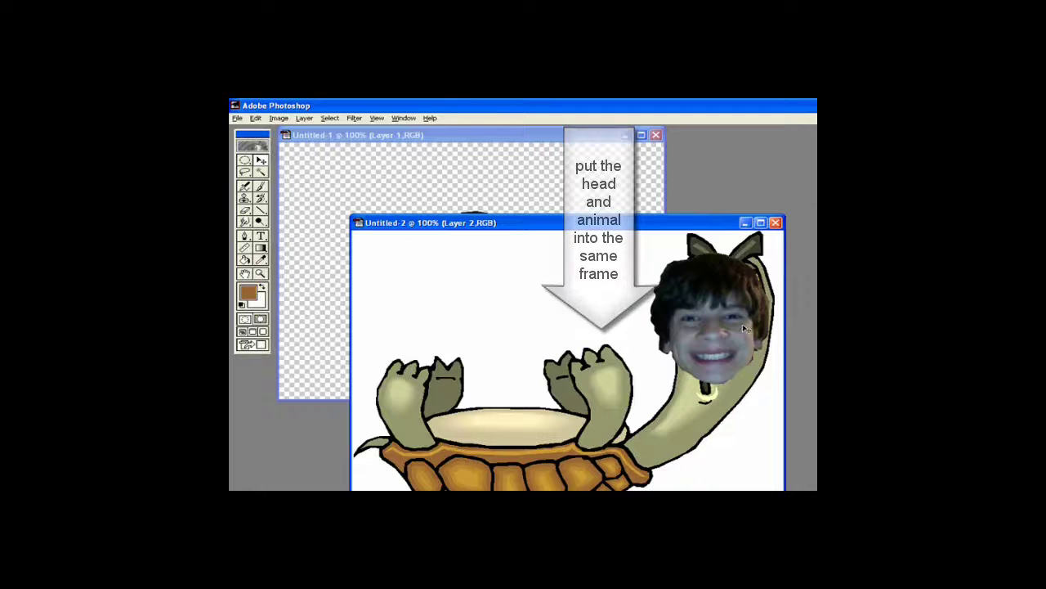
drag(742, 324, 543, 319)
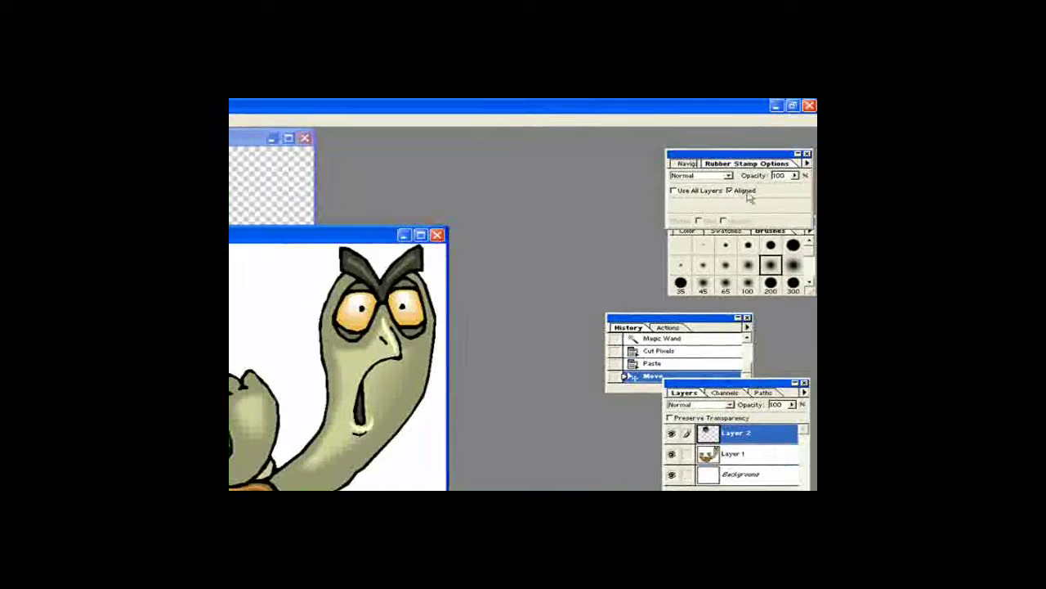
- Hide the face layer and draw a rectangular selection around the turtle's original head
click(748, 247)
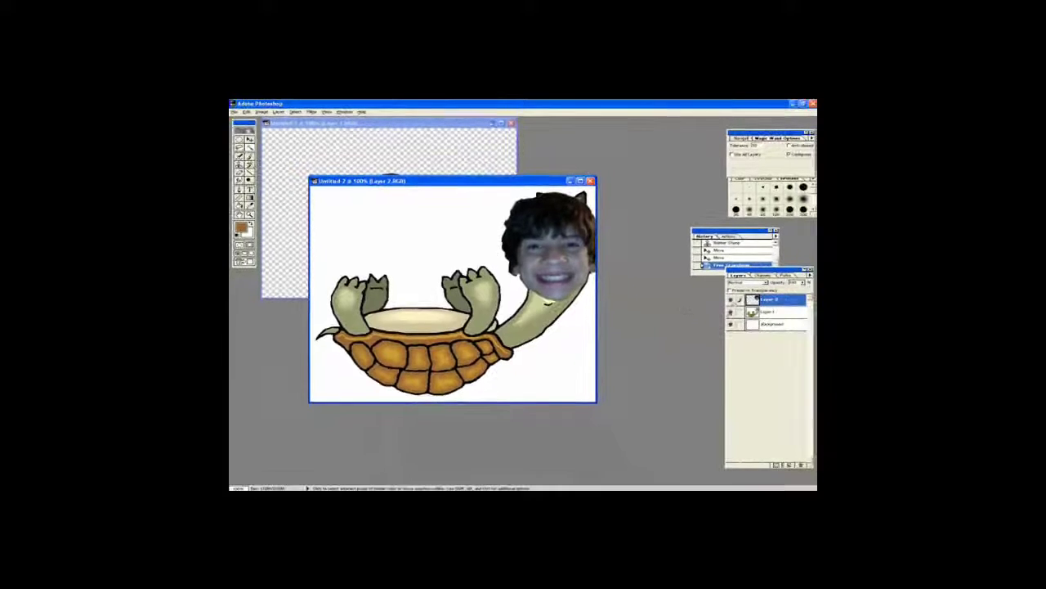
click(731, 300)
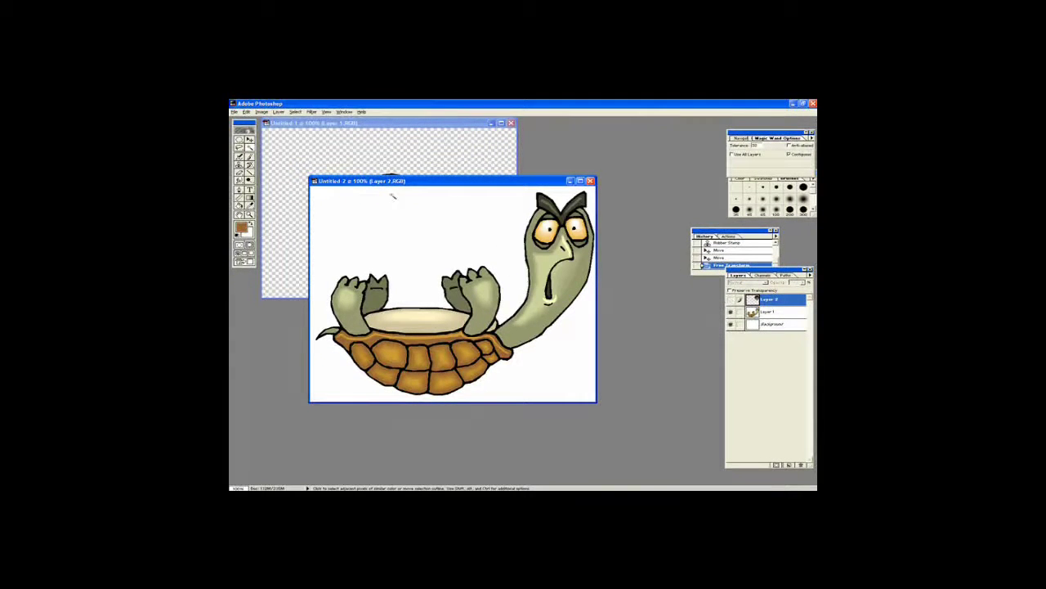
click(240, 140)
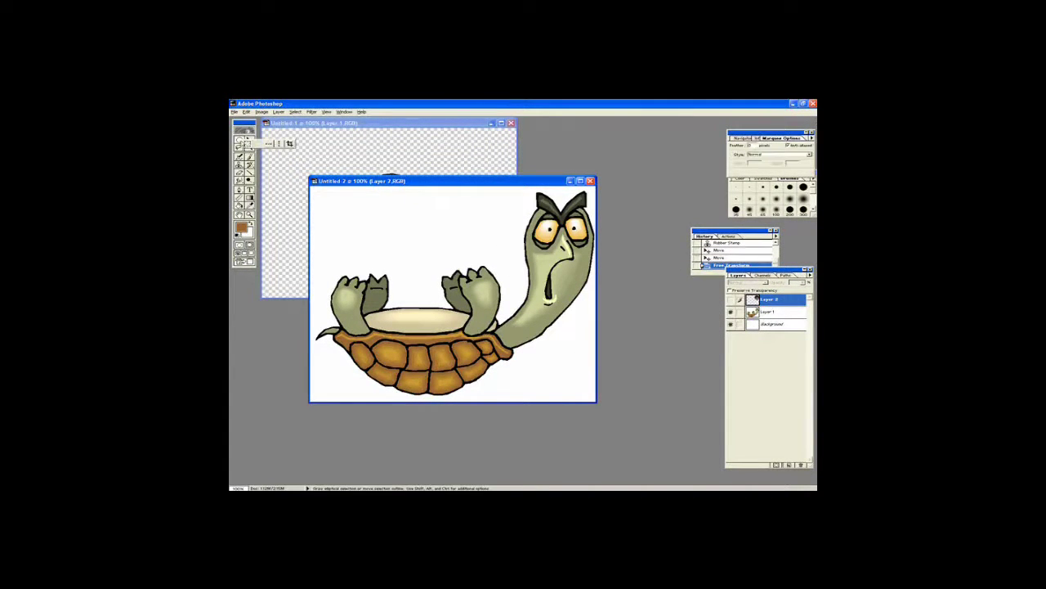
click(250, 144)
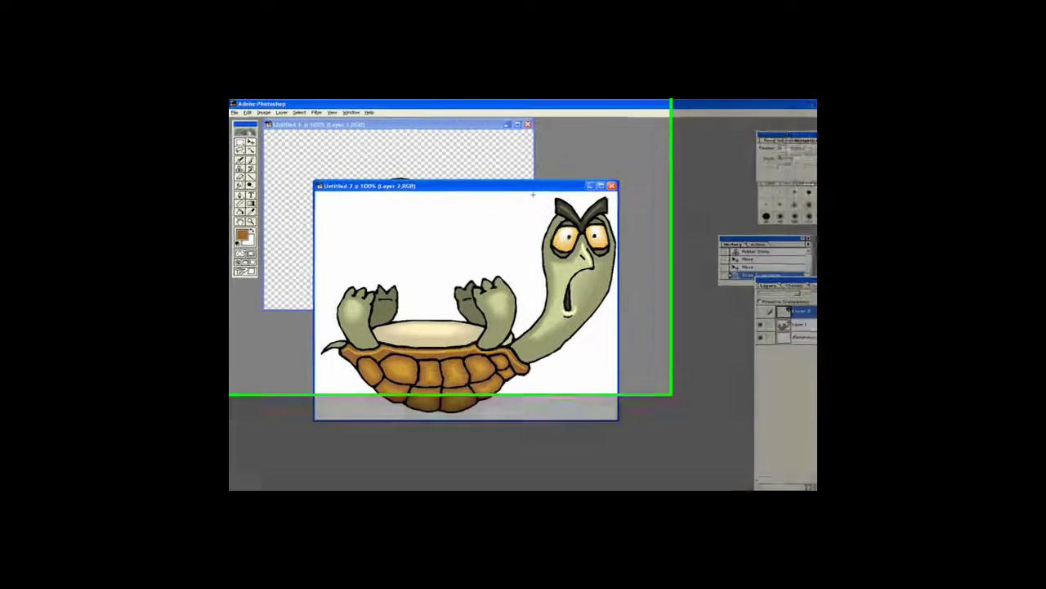
drag(518, 189, 595, 274)
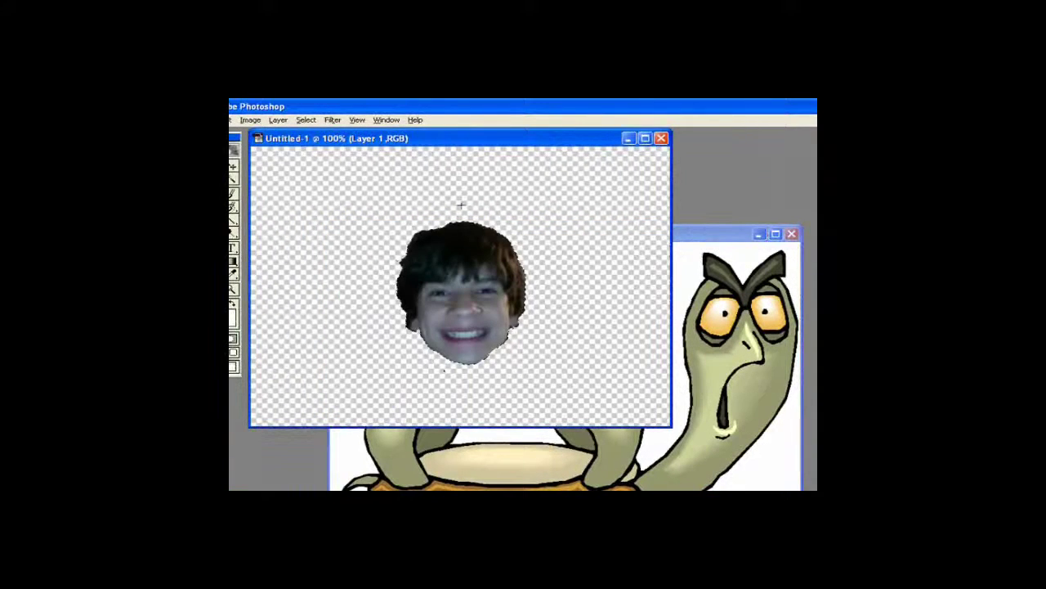
- Undo the face in the spare document, bring in the turtle head, and delete Layer 1
key(ctrl+z)
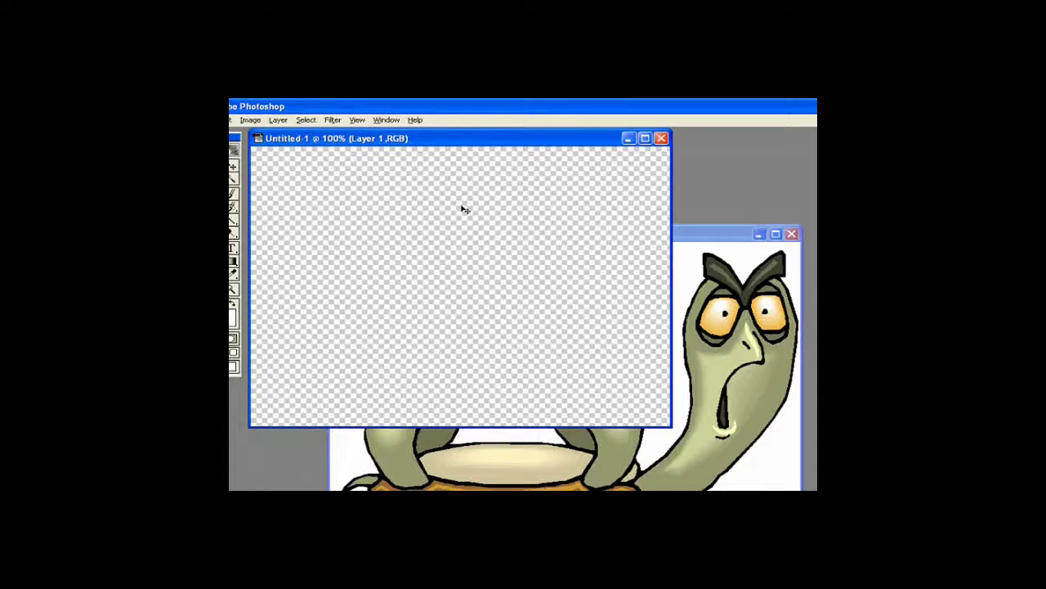
drag(462, 209, 461, 206)
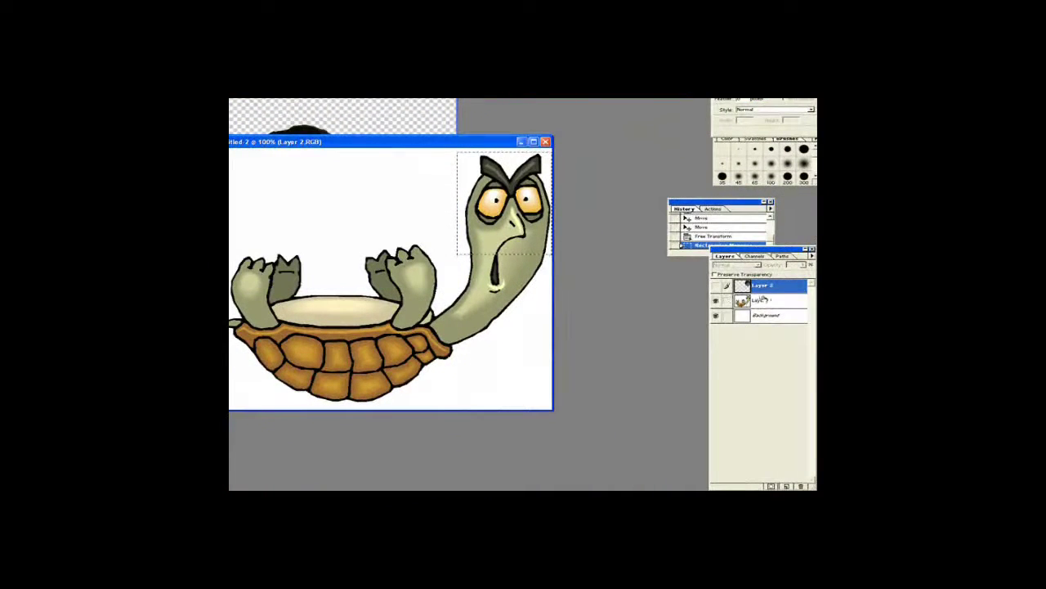
click(760, 300)
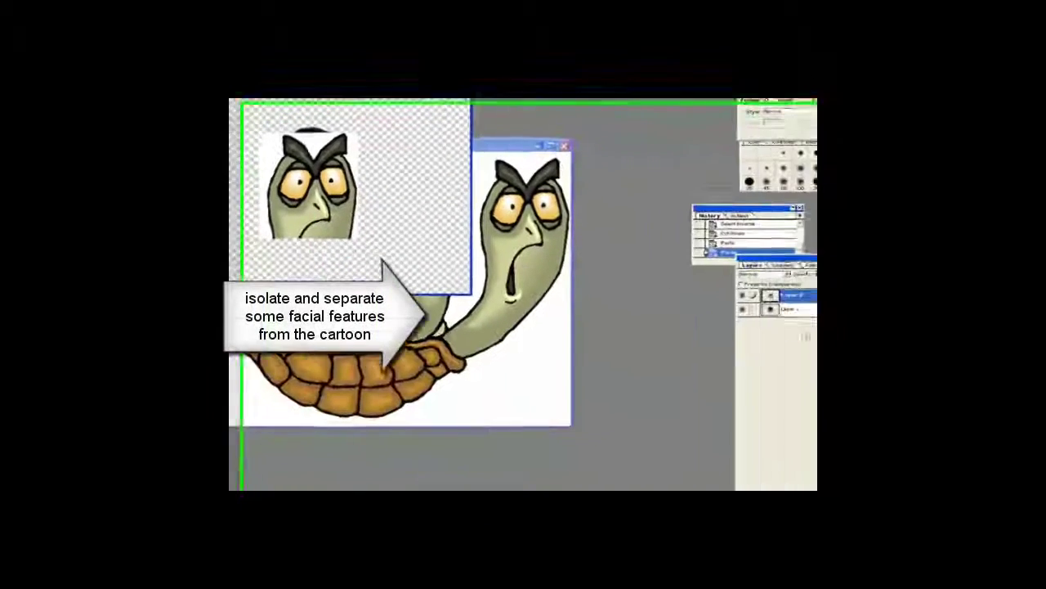
right_click(785, 297)
click(740, 314)
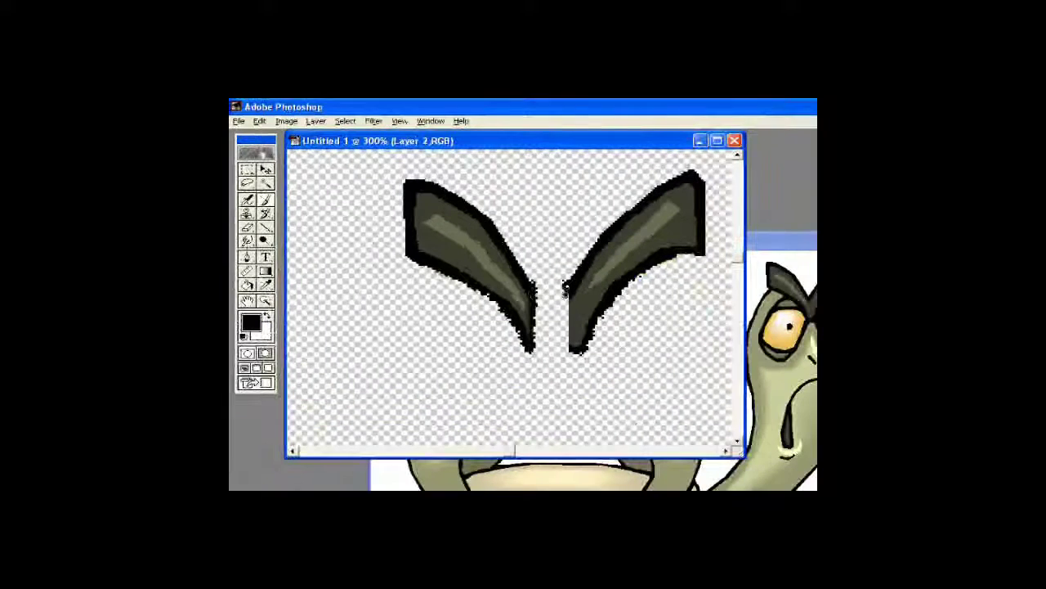
- Brush over the right eyebrow's inner tip and marquee-select both eyebrows
drag(564, 284, 564, 291)
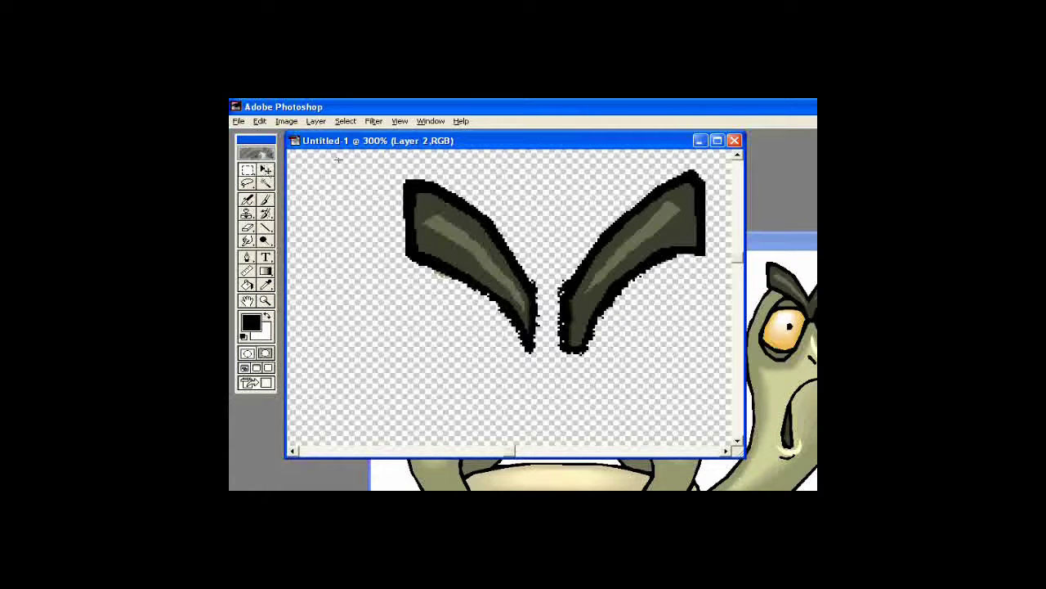
drag(363, 149, 550, 381)
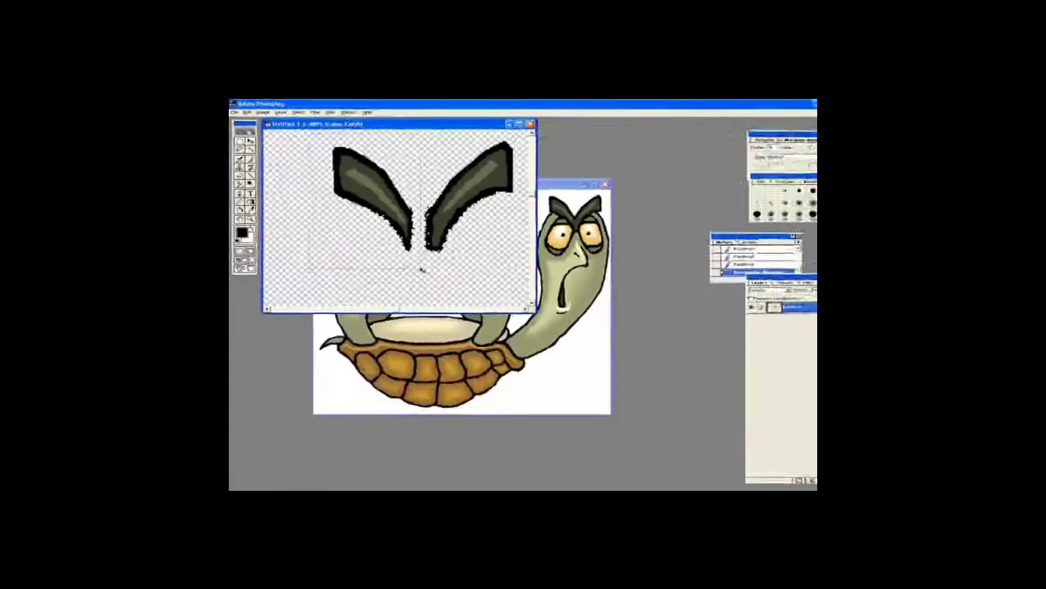
- Paste the eyebrows into the turtle picture, then cut and restore them in the eyebrow document
click(572, 327)
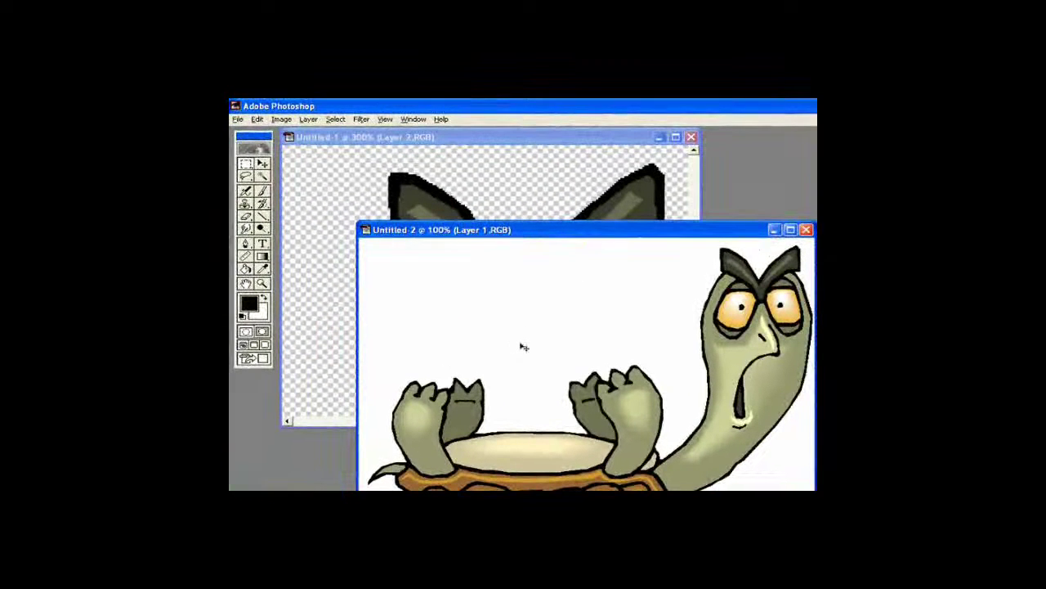
key(ctrl+v)
click(523, 141)
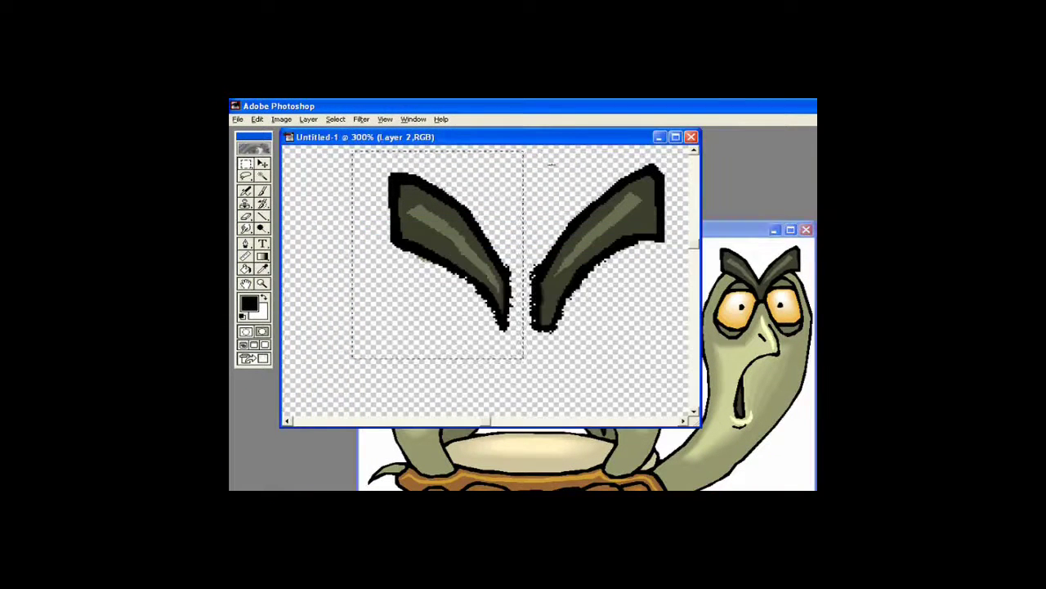
key(ctrl+x)
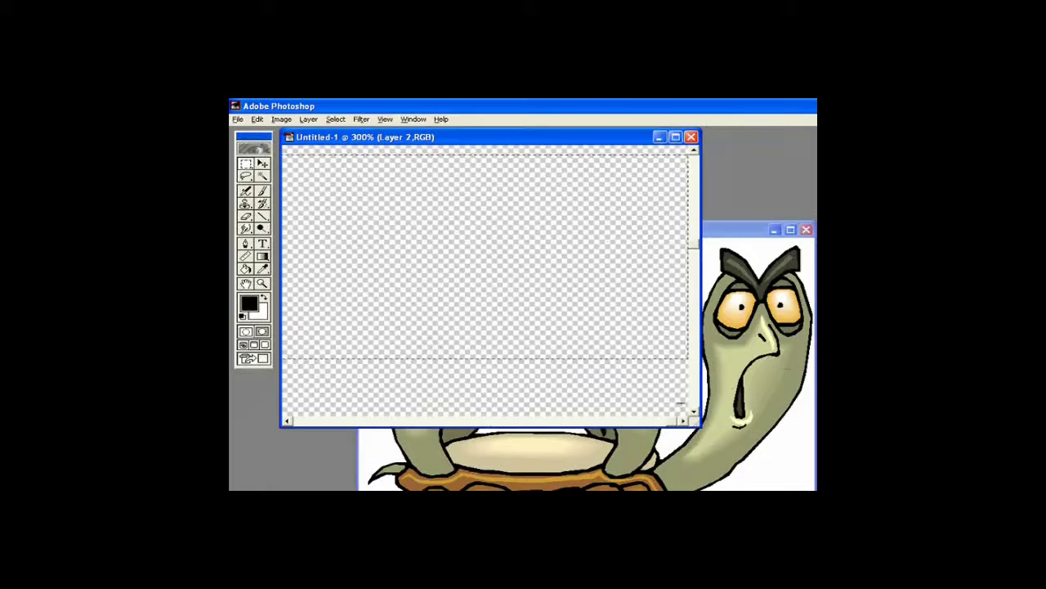
key(ctrl+z)
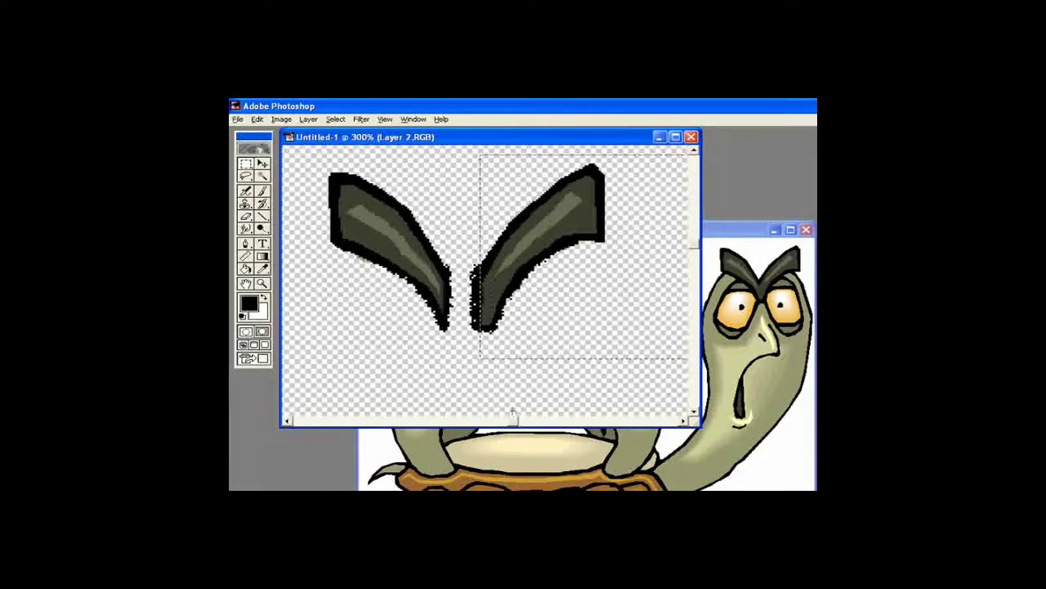
- Select just the right eyebrow and paste it into the turtle composite as a new layer
mouse_move(421, 151)
mouse_down()
mouse_move(548, 312)
mouse_move(659, 420)
mouse_up()
drag(469, 260, 520, 357)
click(519, 227)
drag(485, 198, 675, 350)
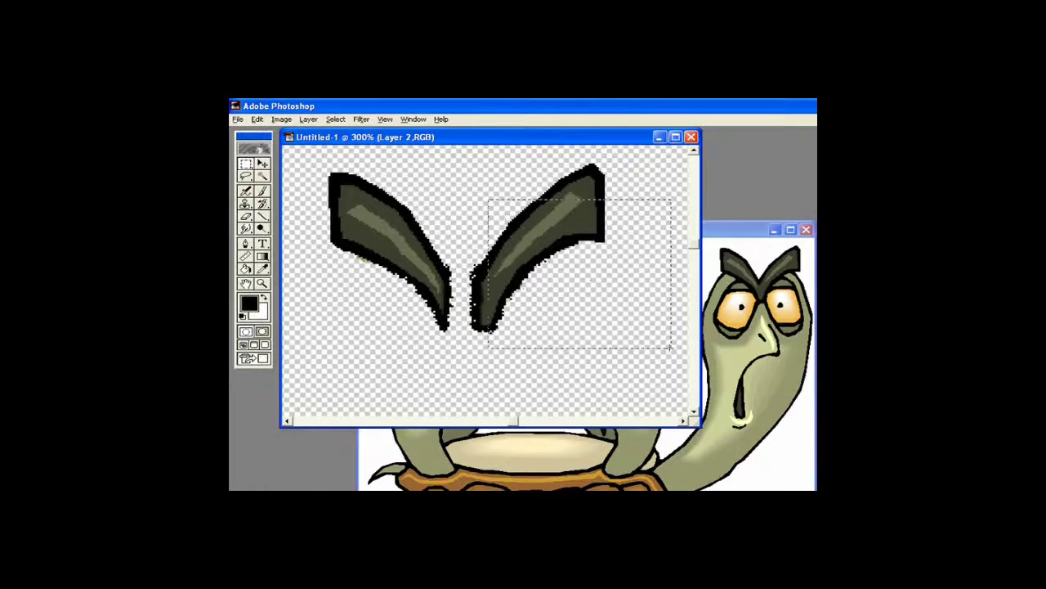
drag(454, 190, 646, 331)
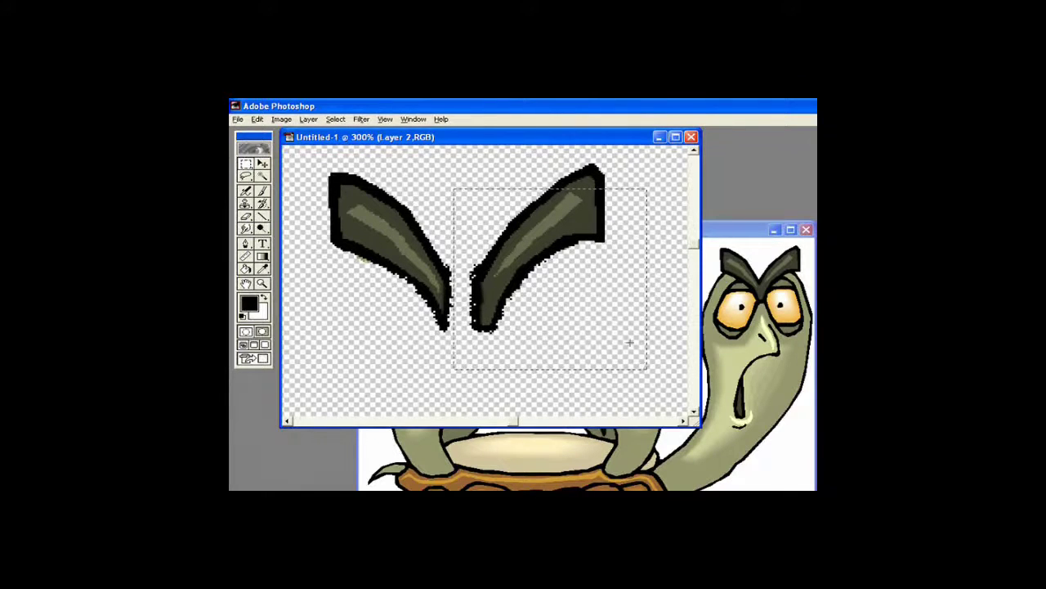
drag(479, 147, 678, 327)
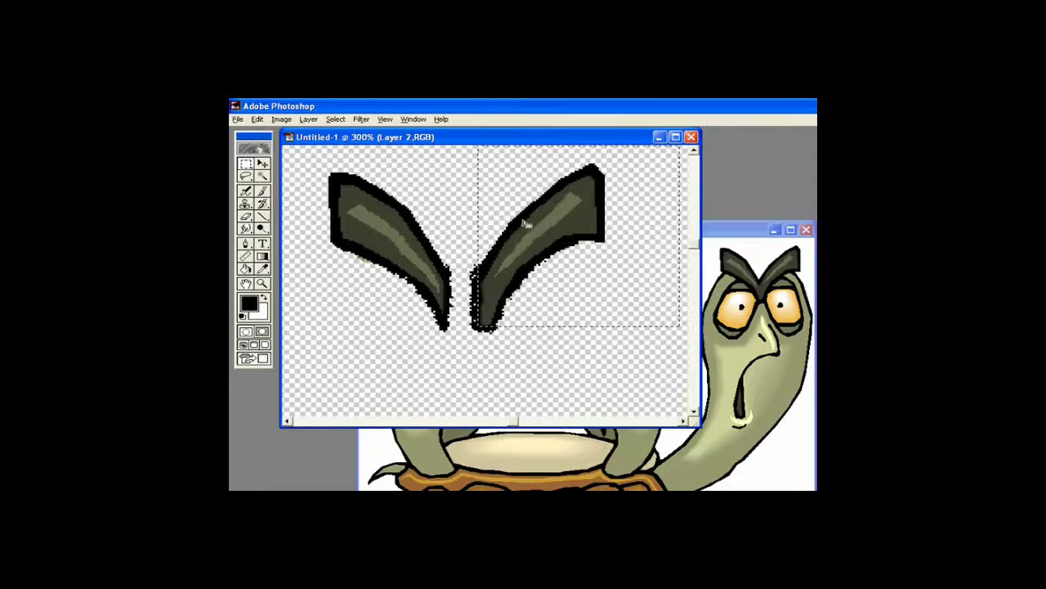
mouse_move(463, 147)
mouse_down()
mouse_move(625, 268)
mouse_move(657, 350)
mouse_up()
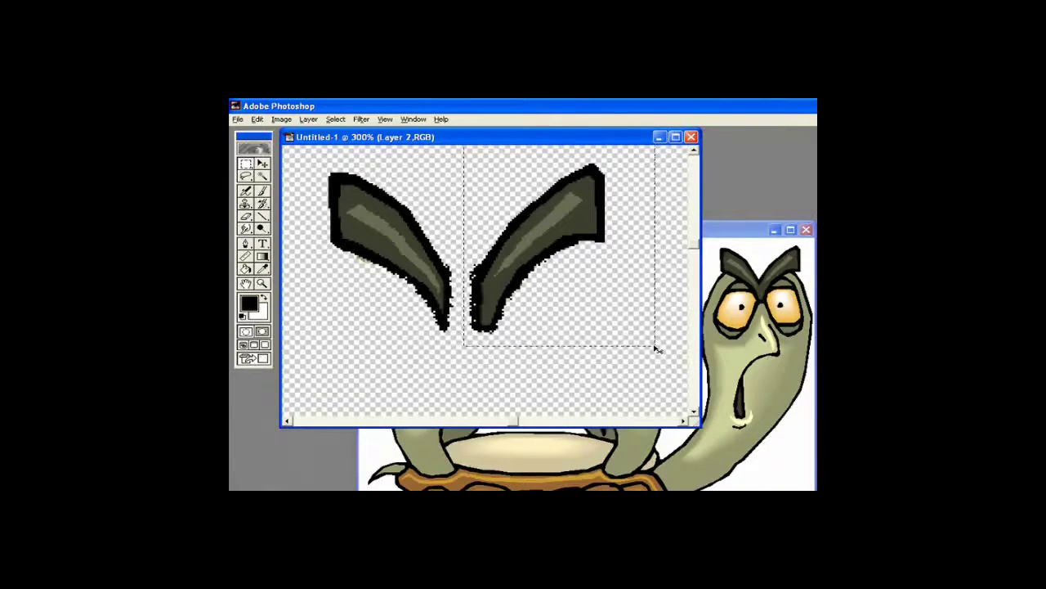
click(709, 229)
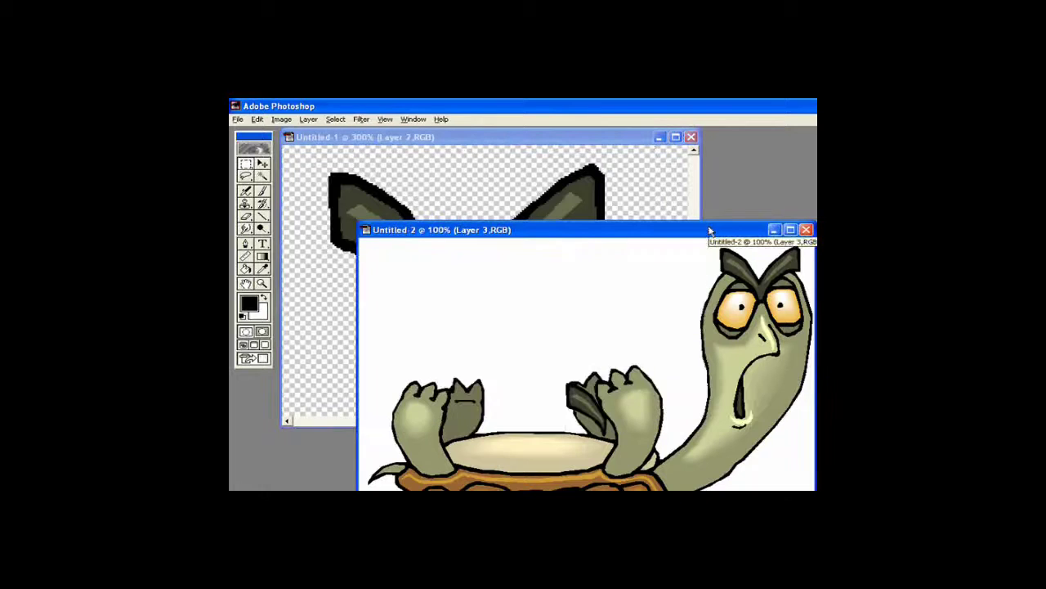
key(ctrl+v)
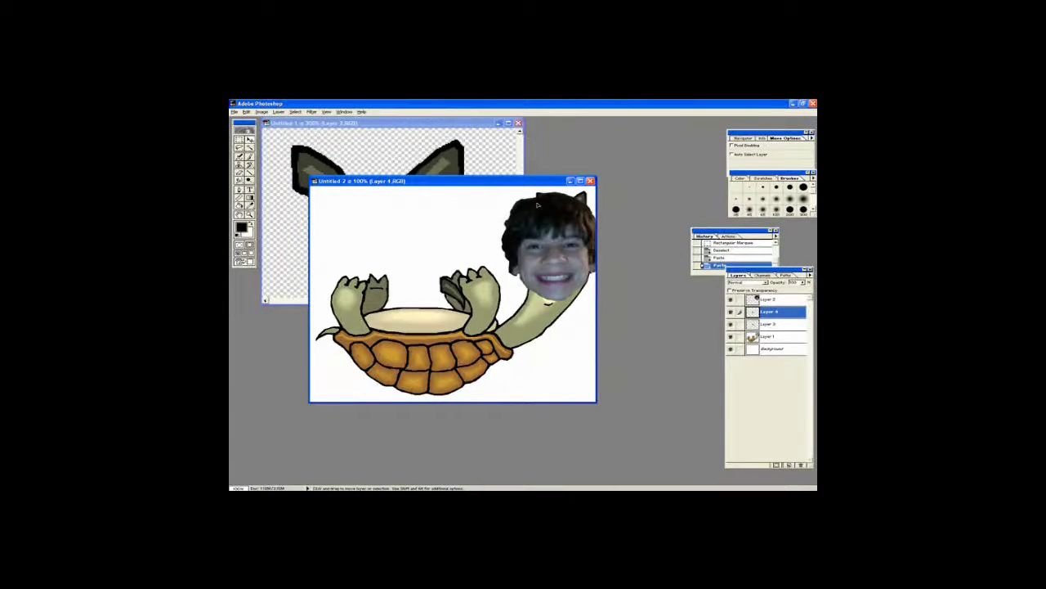
- Raise the Layer 4 eyebrow to the top and position both eyebrows on the face
drag(538, 205, 477, 222)
drag(787, 303, 777, 297)
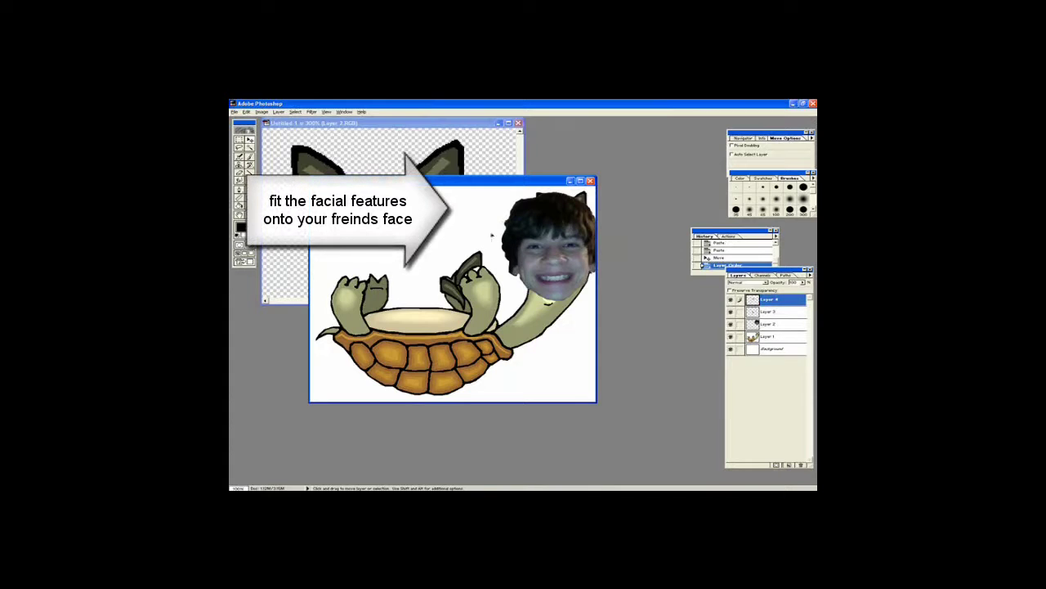
drag(492, 235, 593, 183)
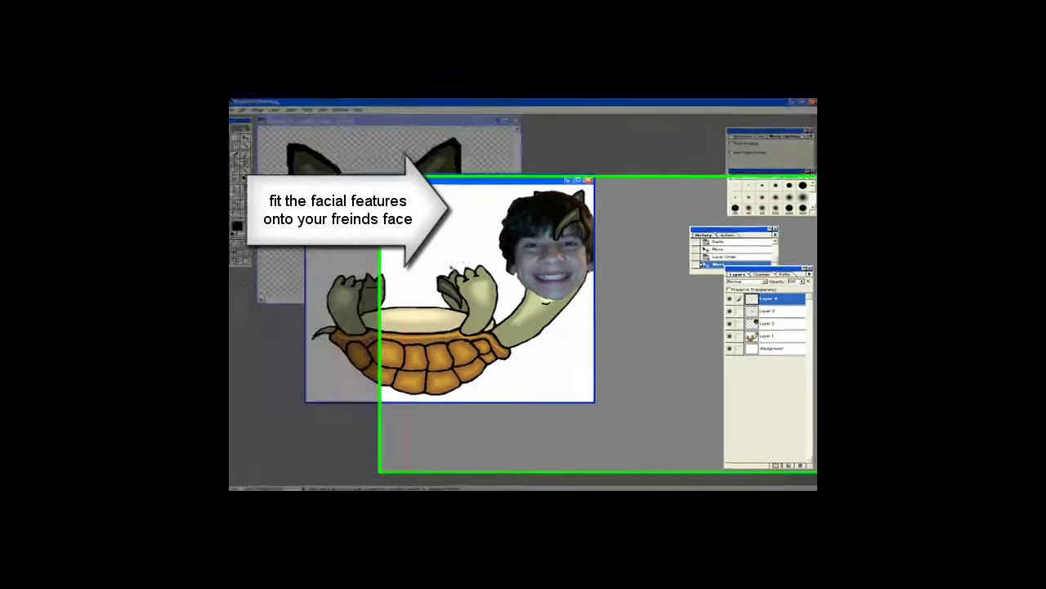
key(alt+bracketleft)
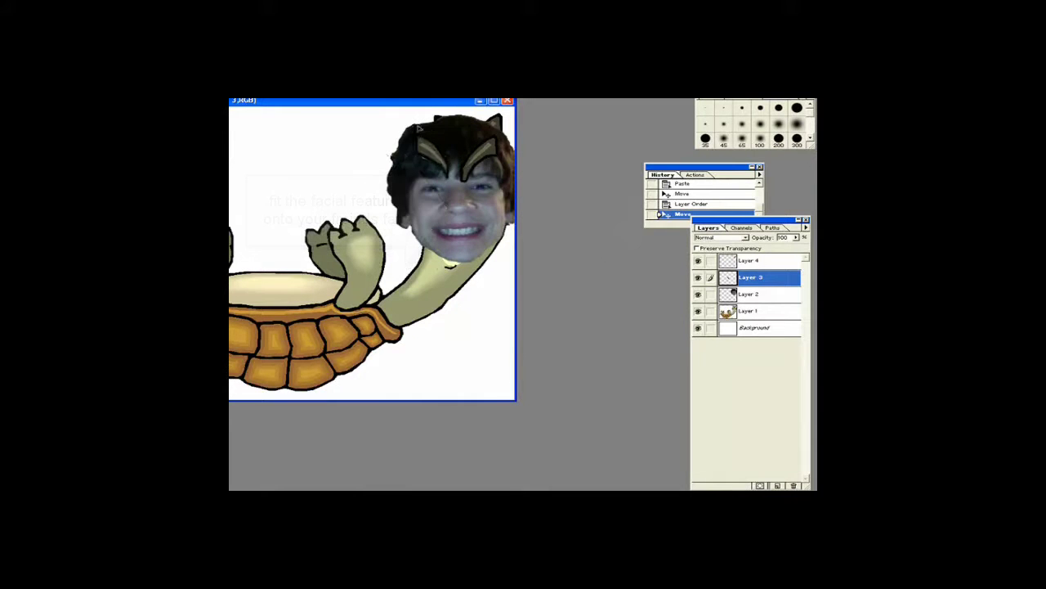
drag(429, 143, 421, 133)
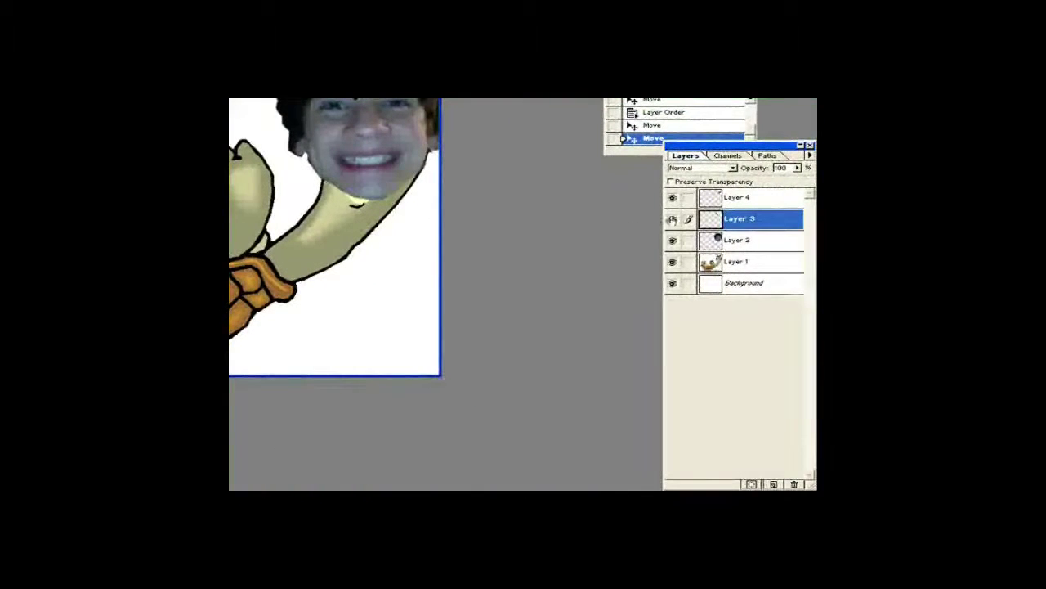
- Hide both eyebrow layers and the face photo to reveal the turtle head
click(672, 218)
click(672, 197)
click(672, 239)
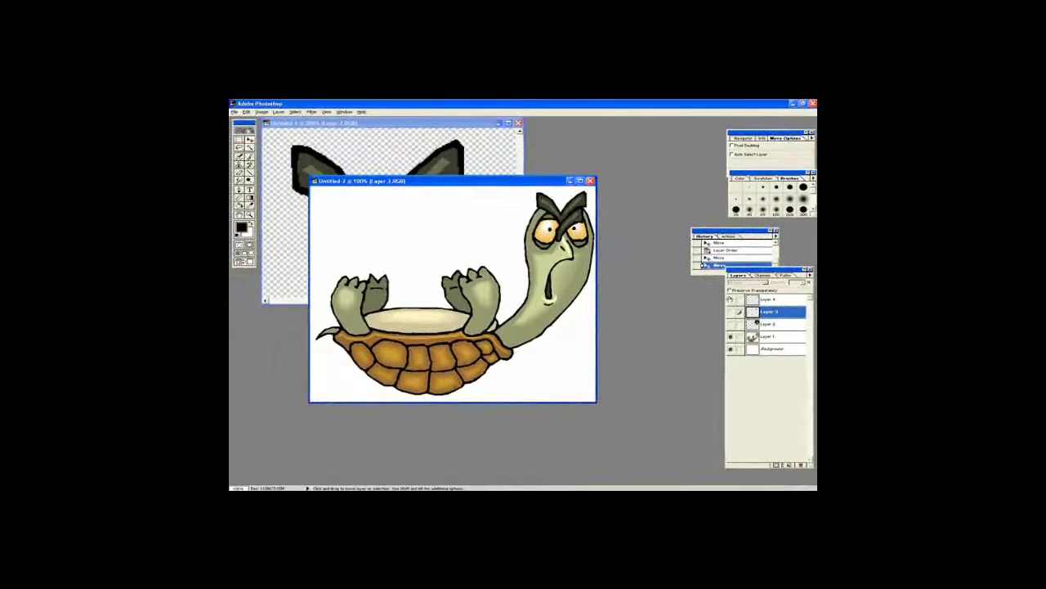
- Erase part of the top of the cartoon turtle's head on Layer 1
key(e)
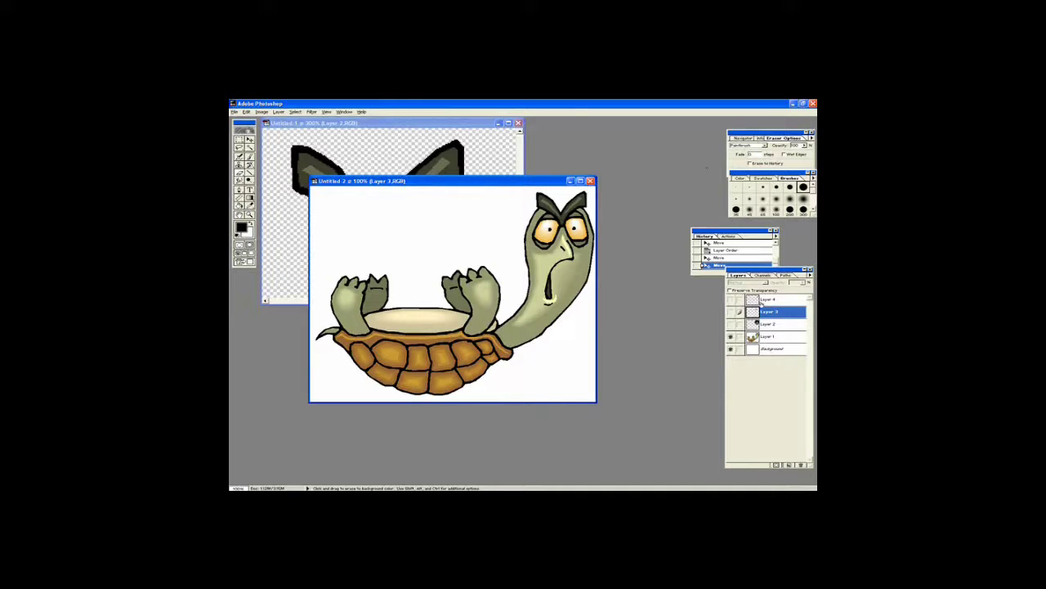
click(760, 337)
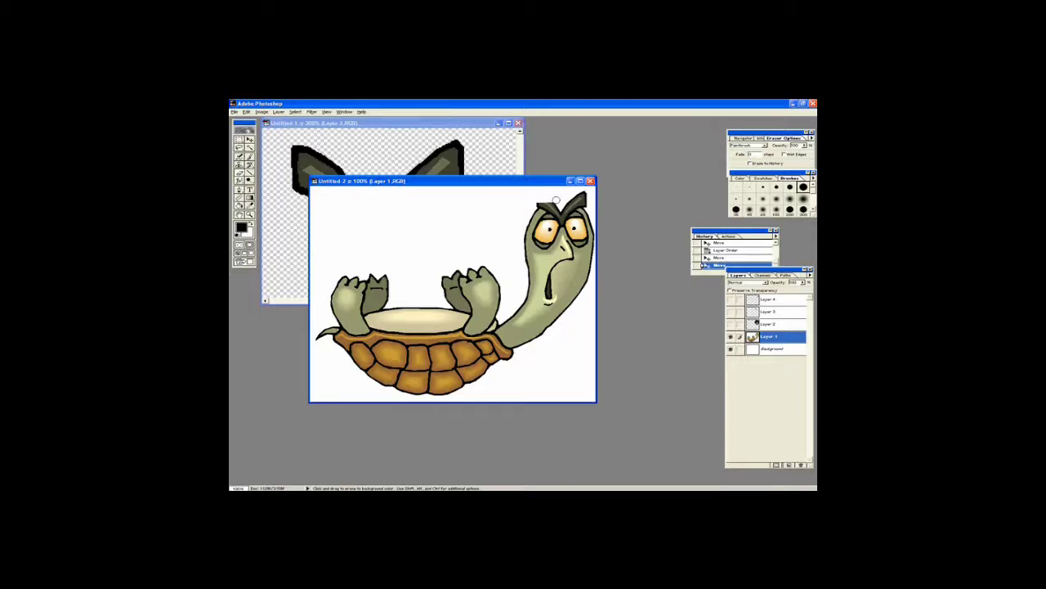
drag(536, 201, 587, 200)
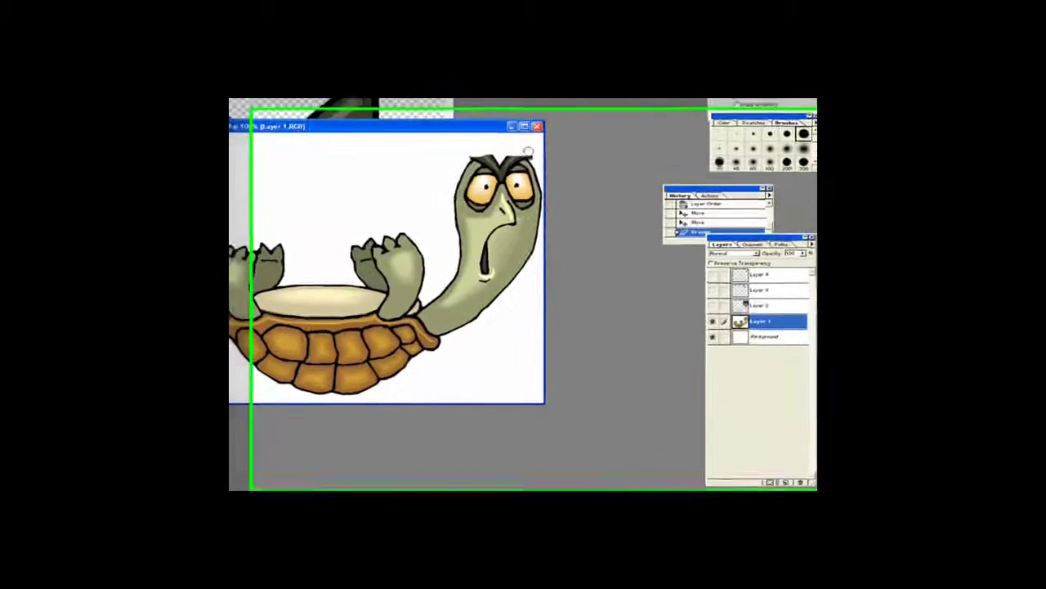
- Show the face and both eyebrows to check the erased head, then hide them again
click(770, 302)
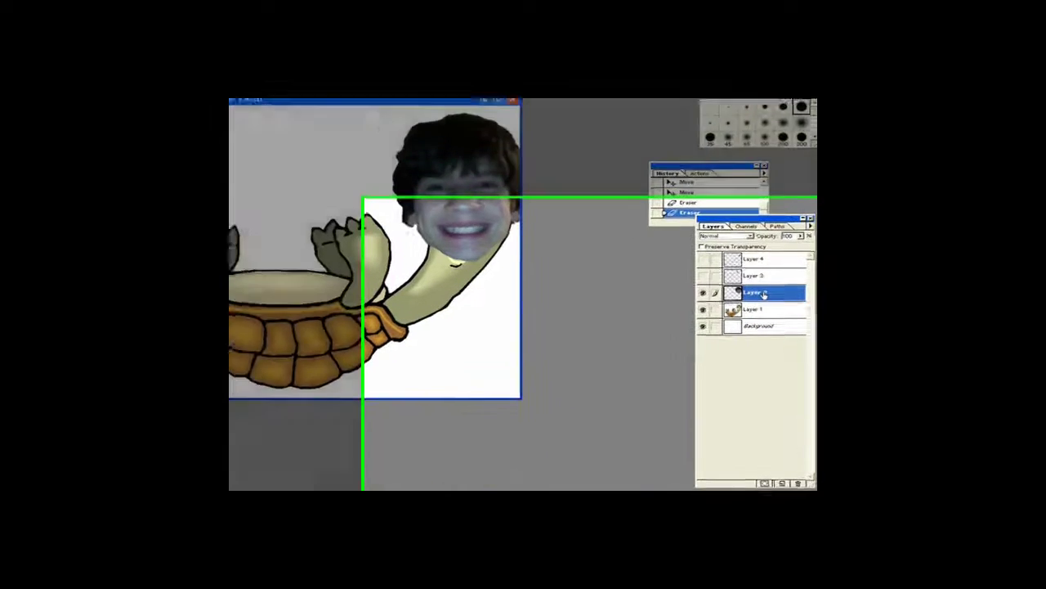
click(734, 198)
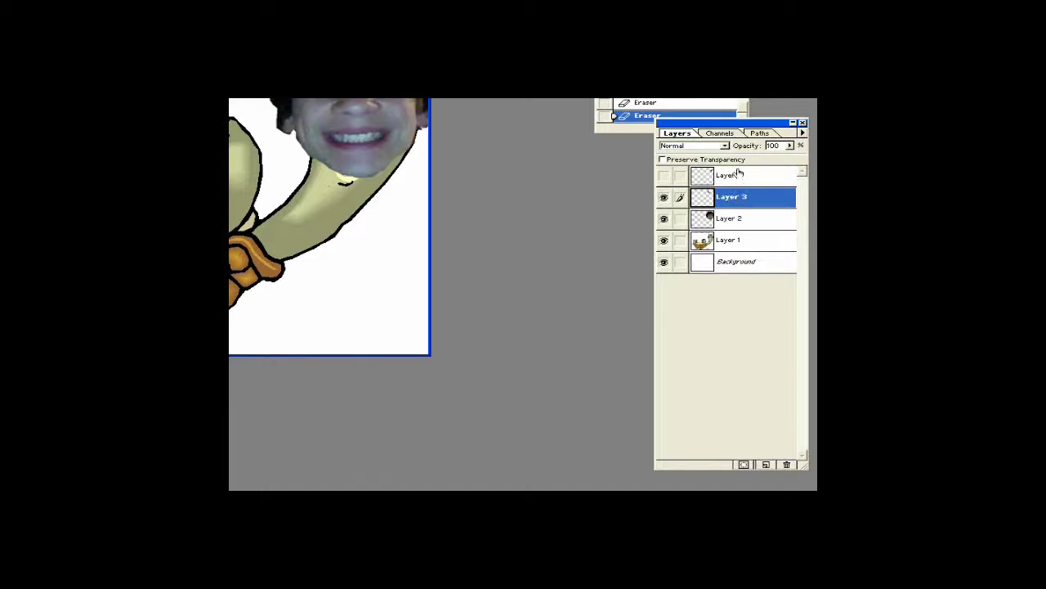
click(739, 173)
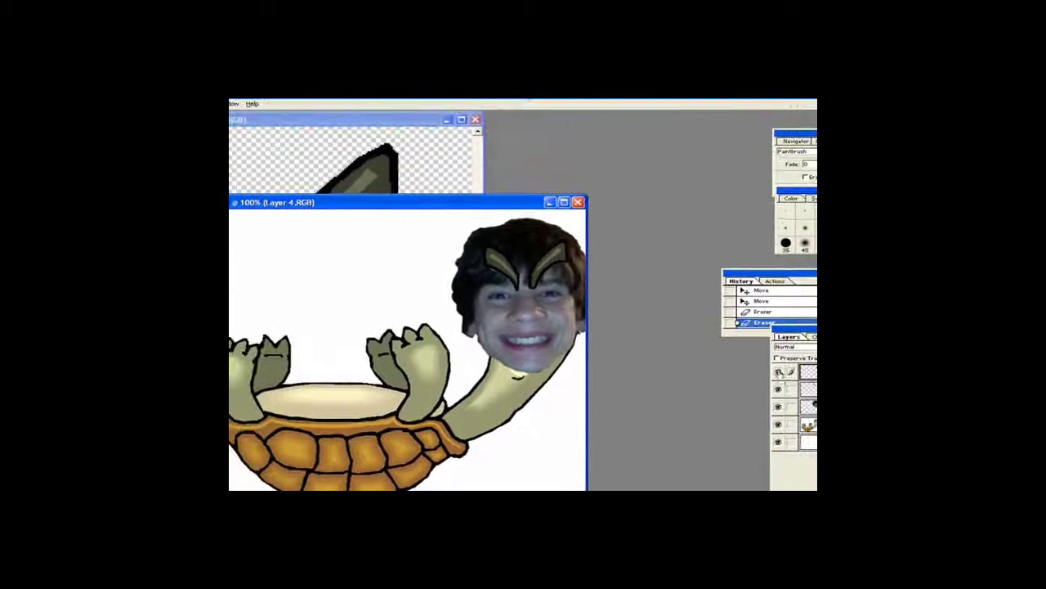
click(777, 406)
click(778, 407)
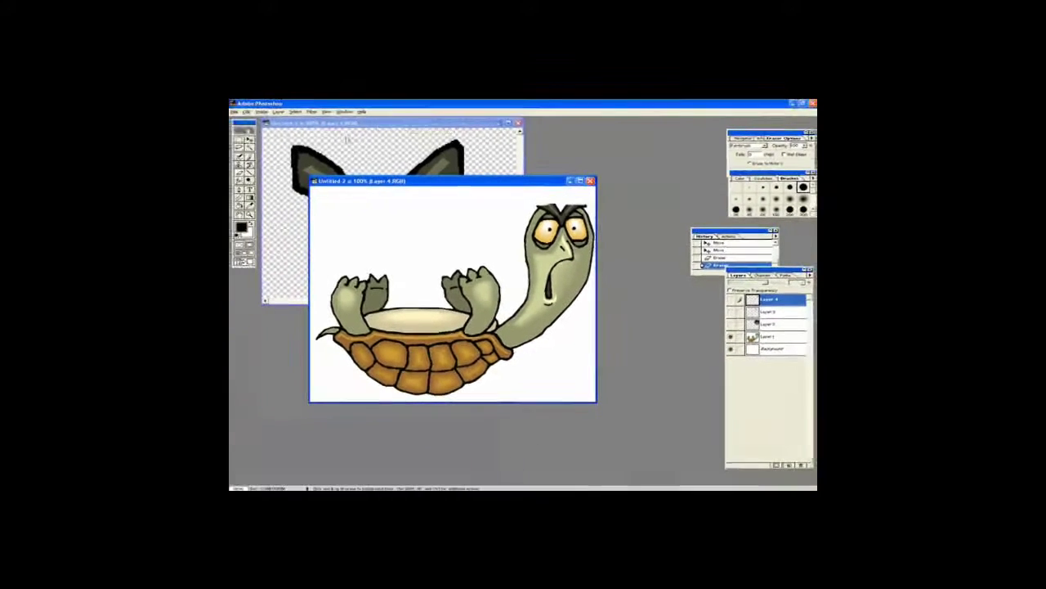
key(m)
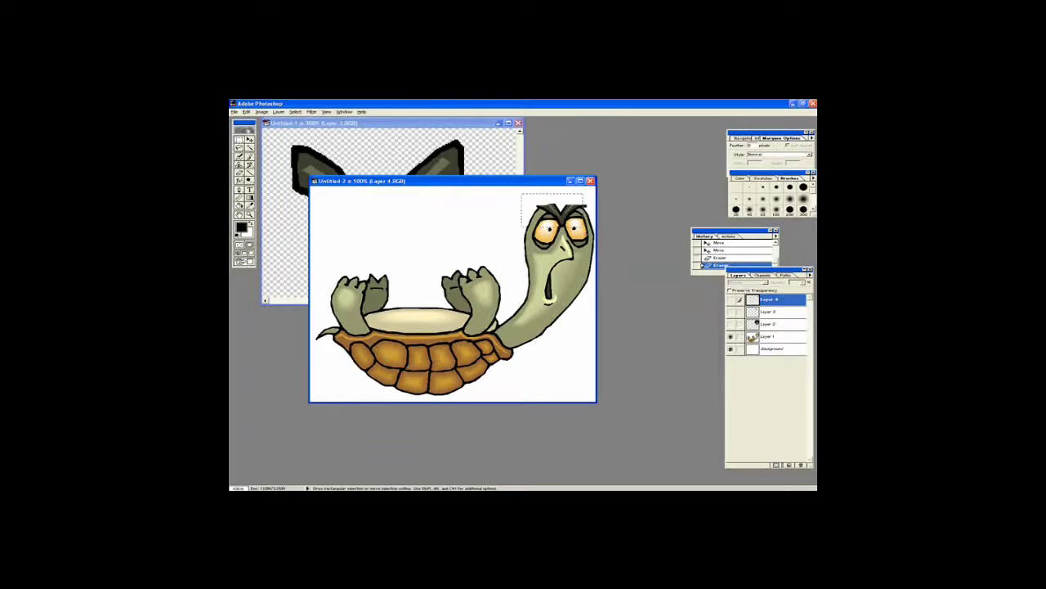
- Marquee the cartoon turtle's head, then switch to the eyebrow document and deselect
drag(584, 225, 594, 260)
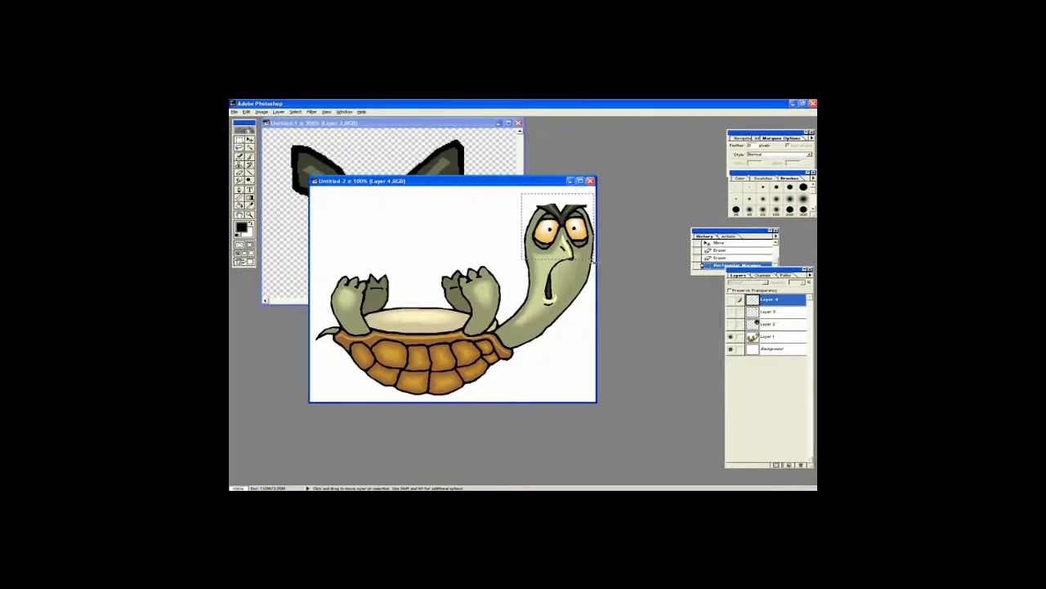
key(ctrl+Tab)
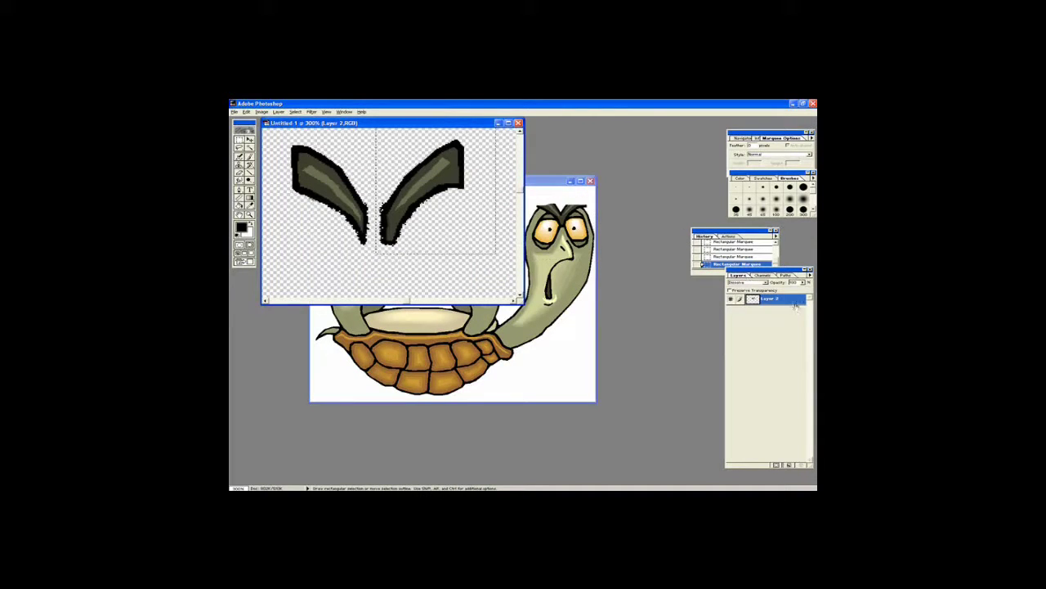
right_click(727, 300)
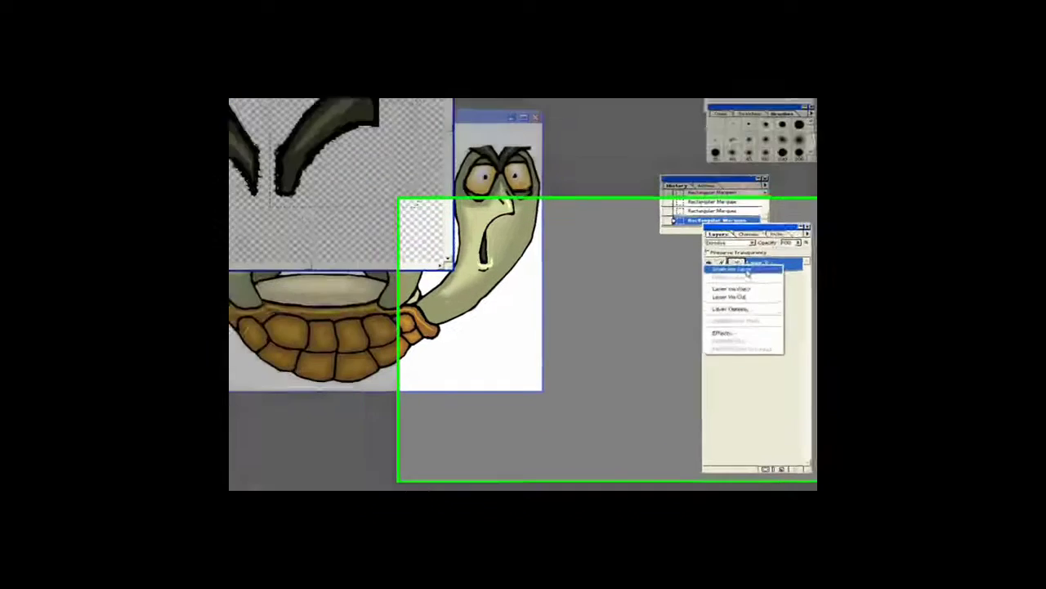
click(625, 173)
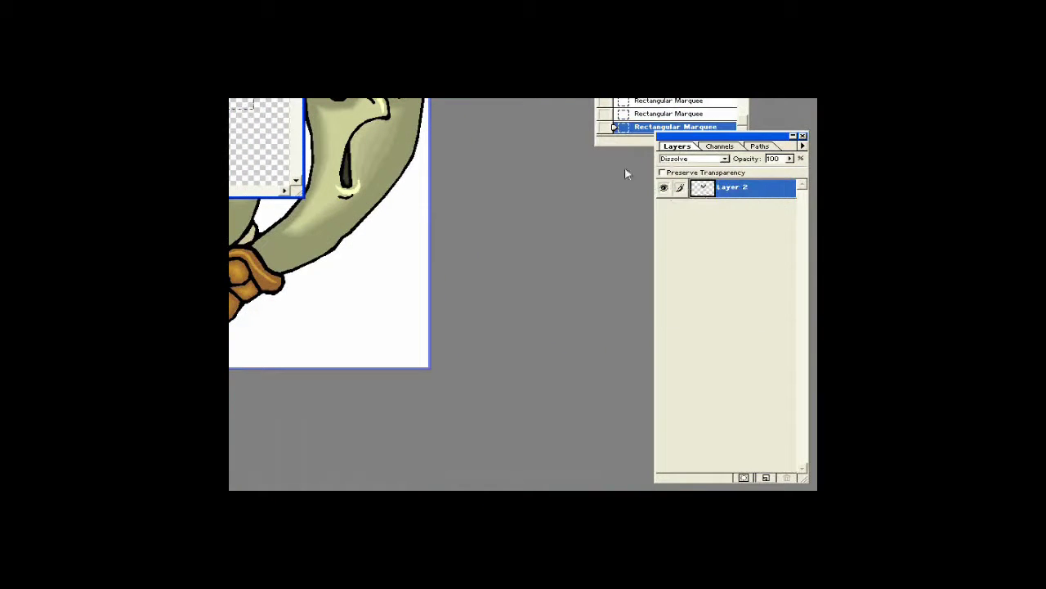
key(ctrl+d)
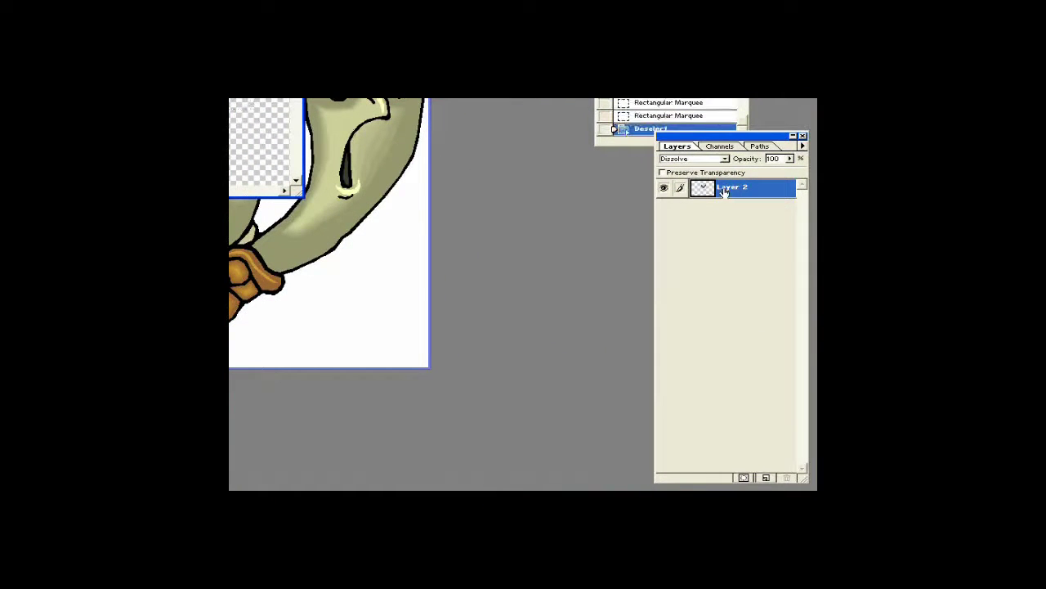
- Add a new layer, delete eyebrow Layer 2, and paste the dark shape
right_click(724, 192)
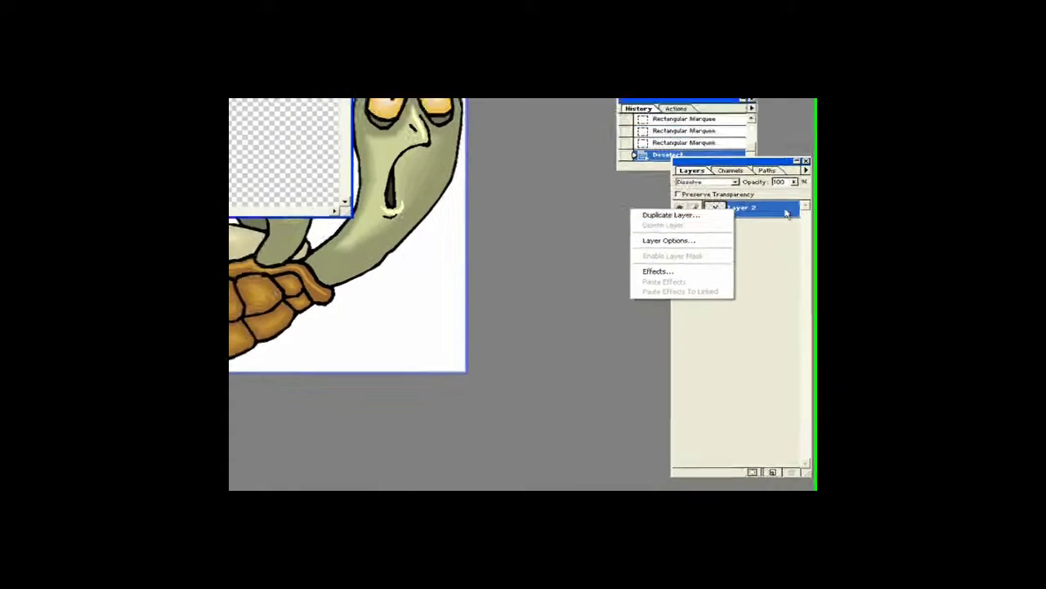
click(784, 460)
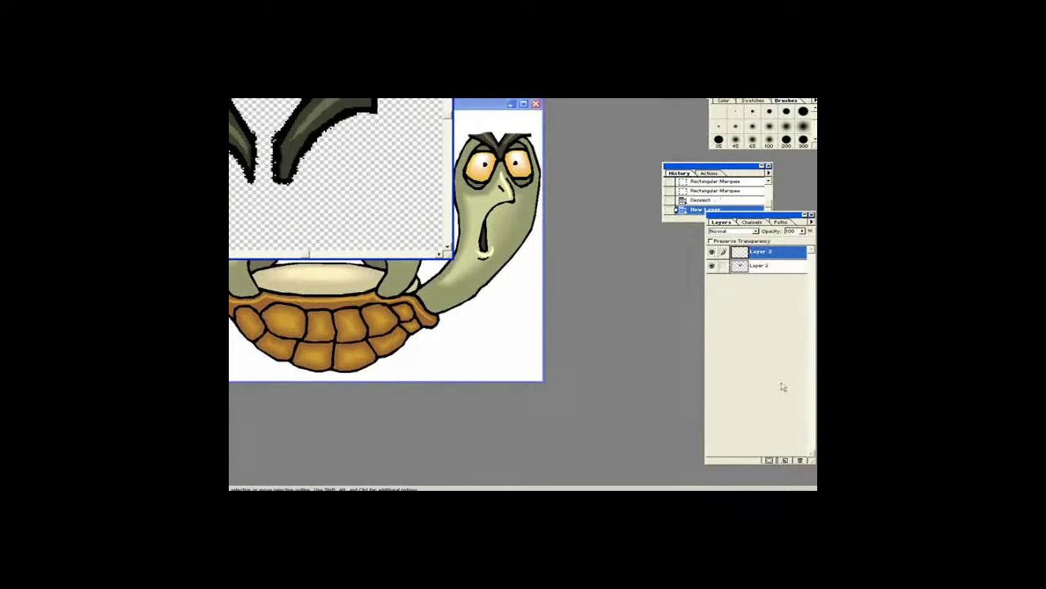
right_click(771, 267)
click(734, 282)
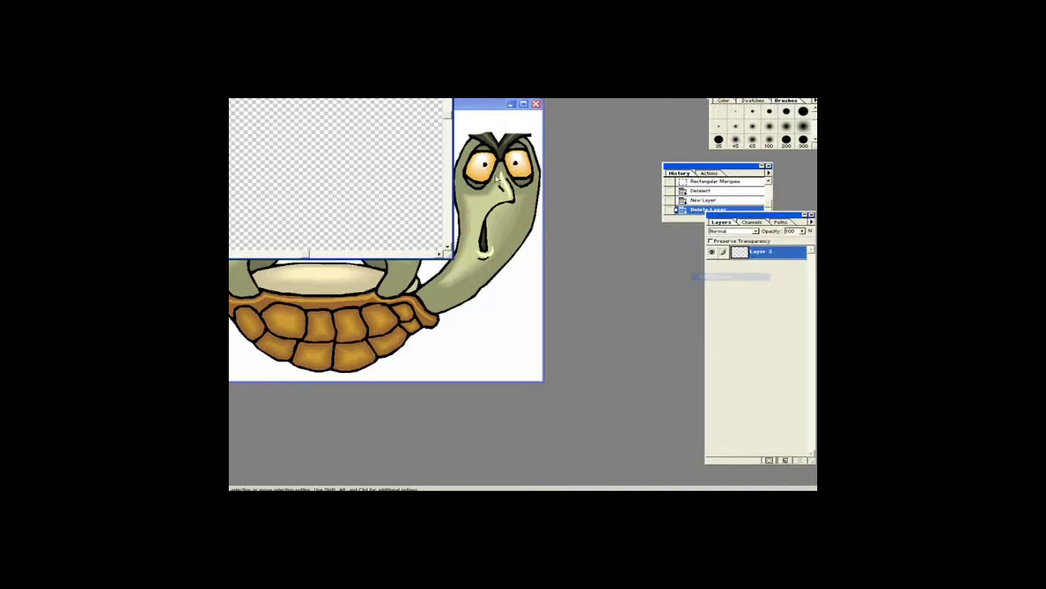
key(ctrl+v)
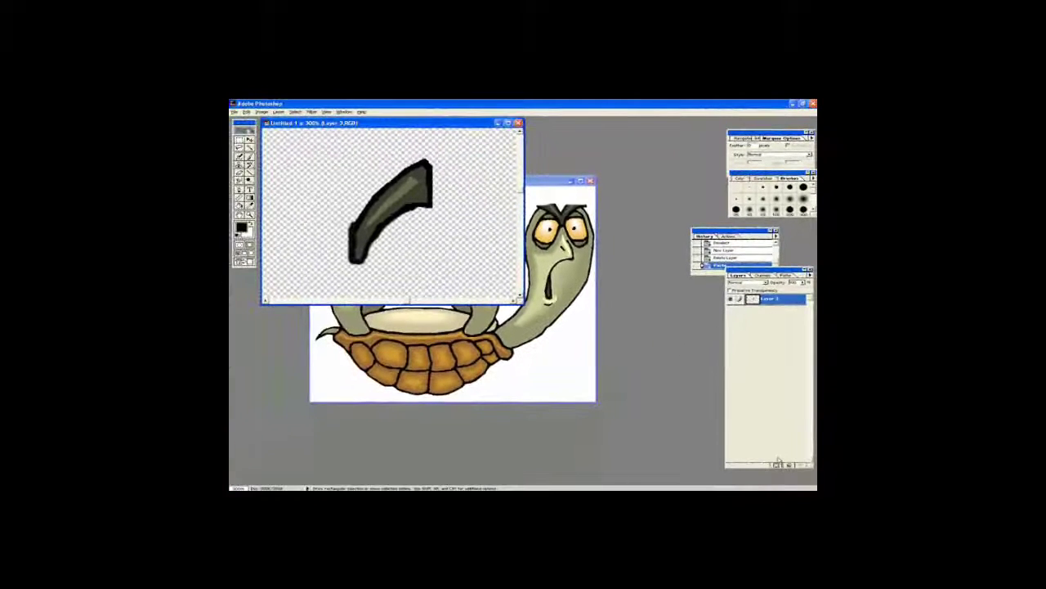
- Paste the dark shape onto a new layer, then paste the turtle head into Untitled-1
click(789, 464)
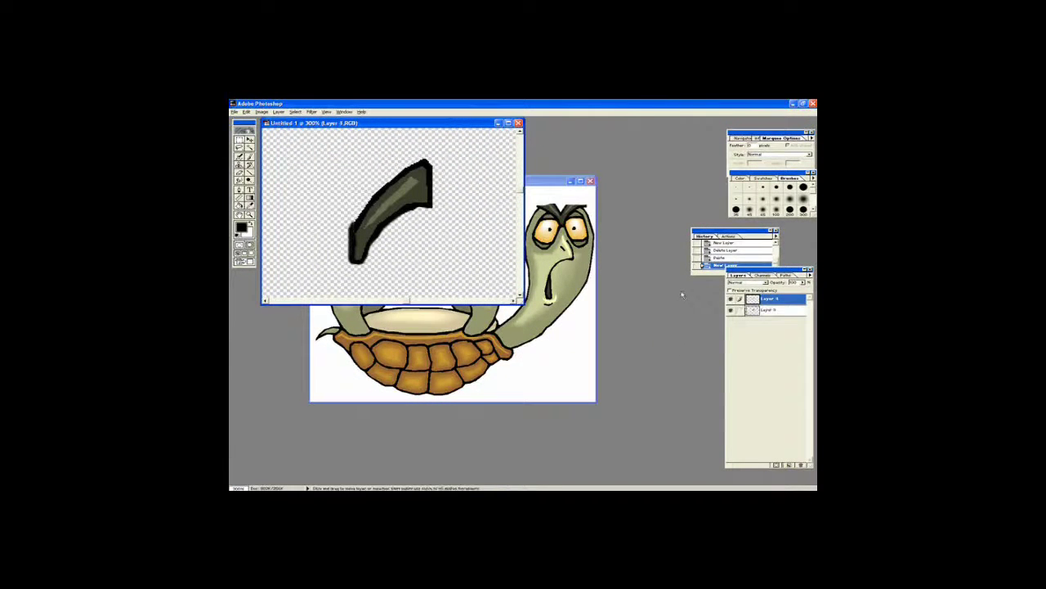
key(ctrl+v)
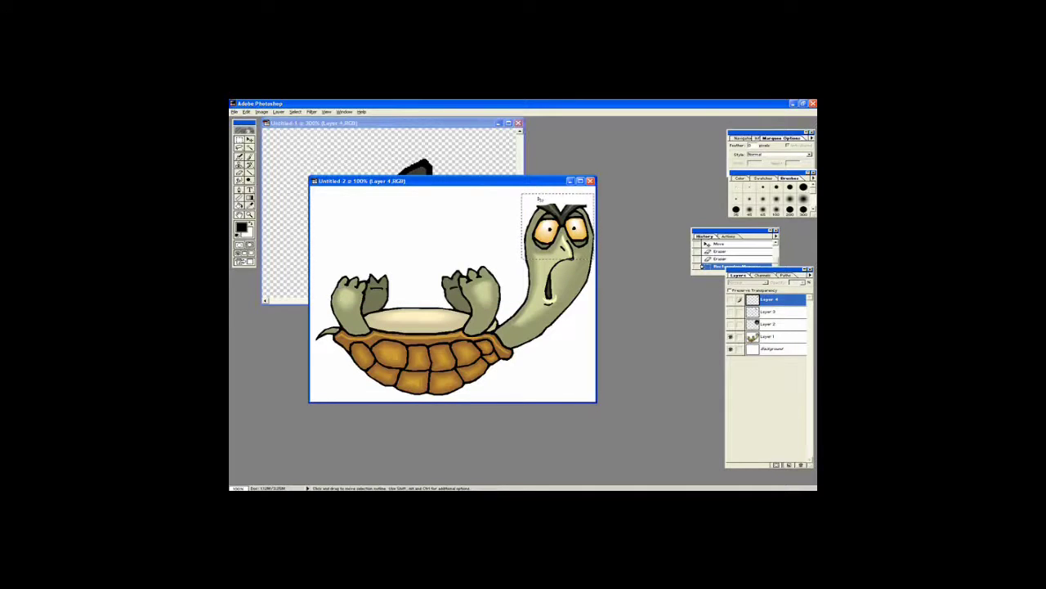
click(765, 337)
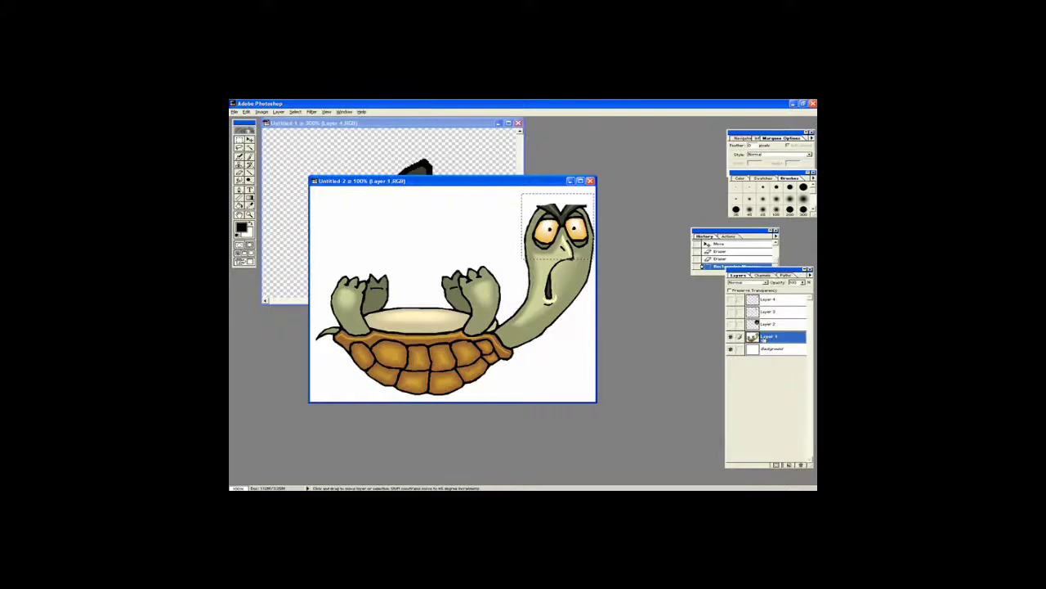
click(458, 133)
key(ctrl+v)
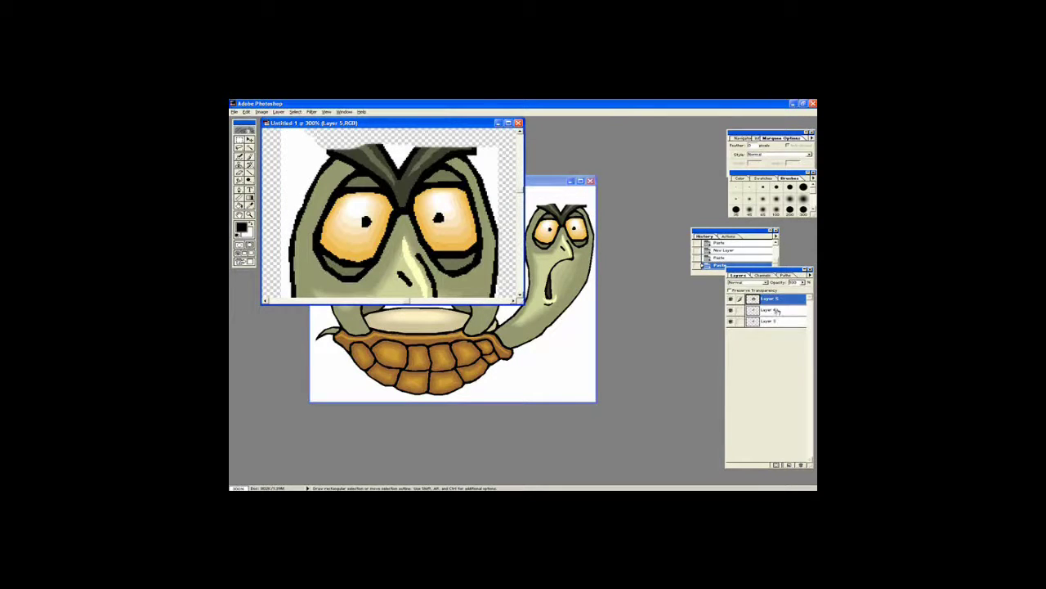
- Delete Layers 4 and 3 so only the pasted turtle head remains
right_click(777, 310)
click(754, 324)
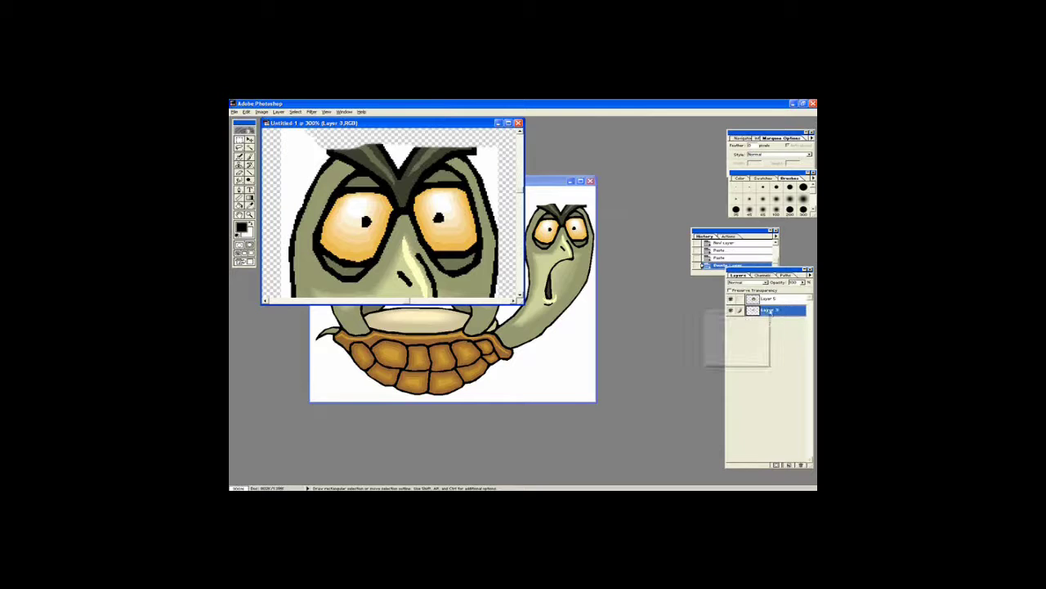
click(744, 324)
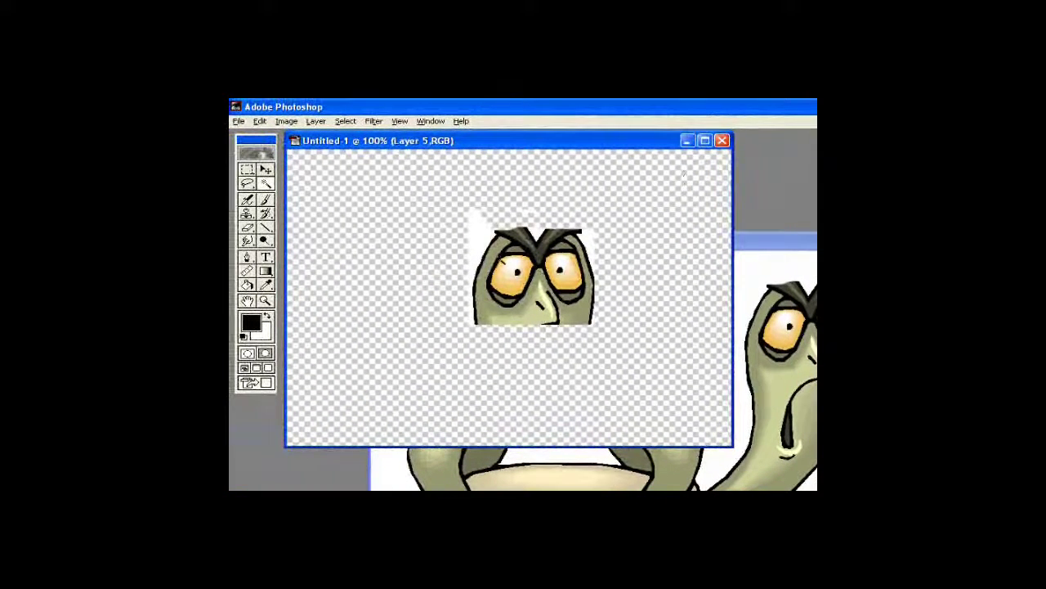
- Erase the green face, the left brow and the spike atop the right lens
drag(581, 270, 485, 262)
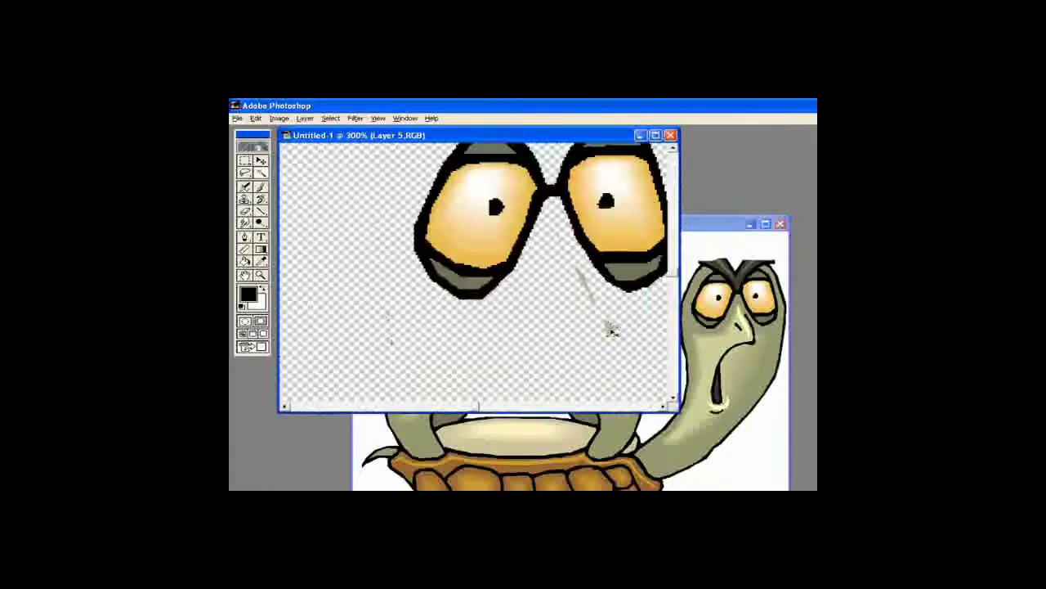
drag(675, 278, 282, 205)
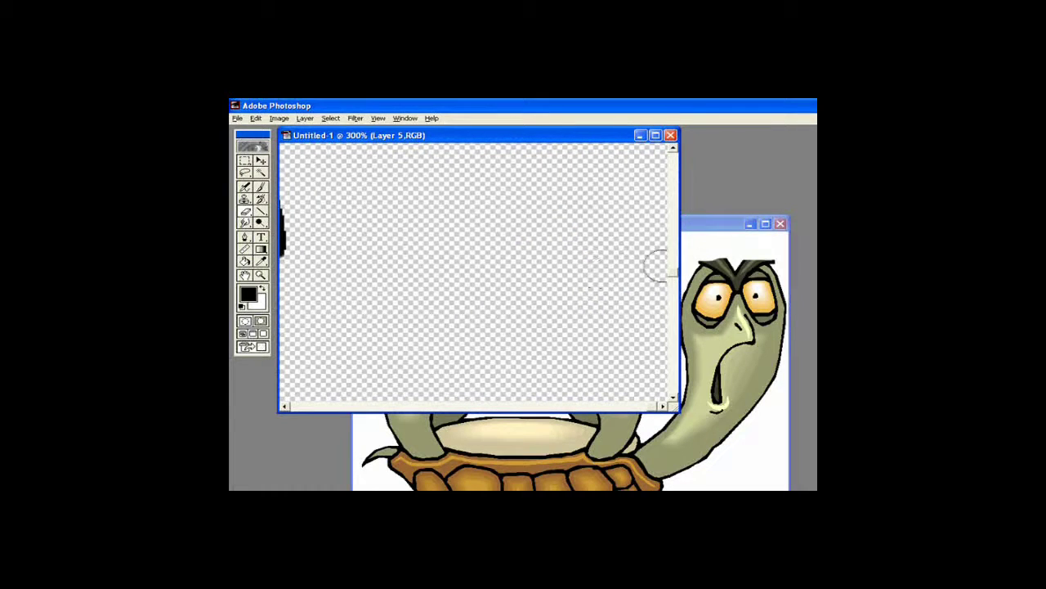
drag(676, 278, 672, 252)
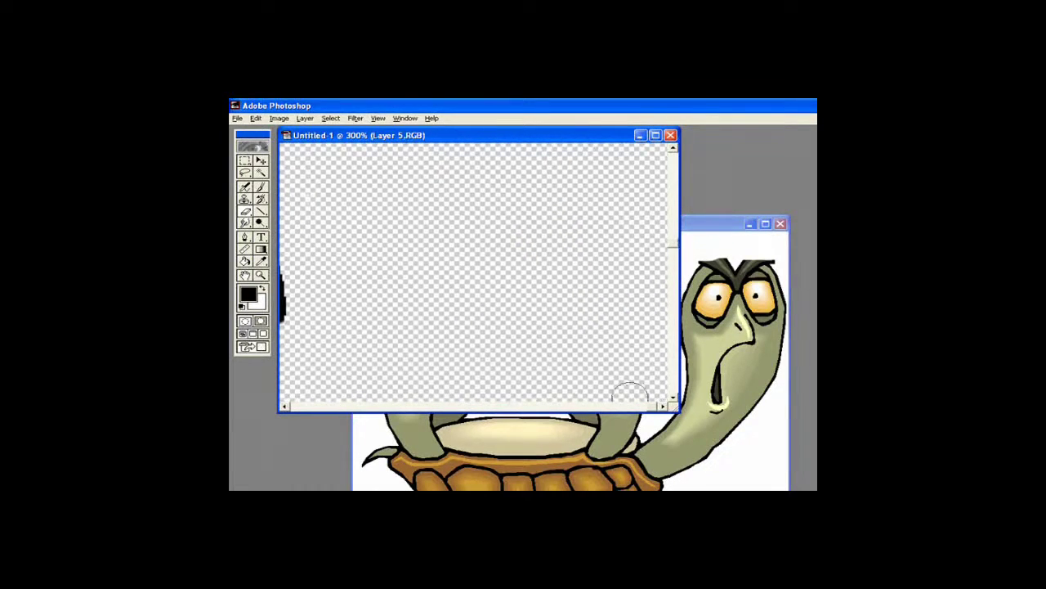
drag(647, 406, 481, 407)
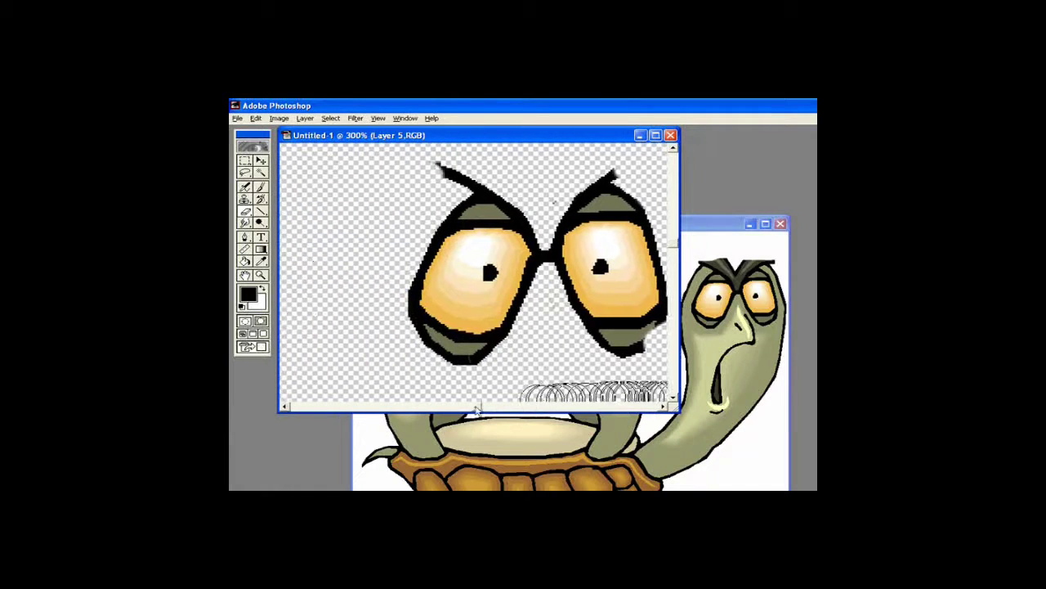
drag(425, 167, 498, 175)
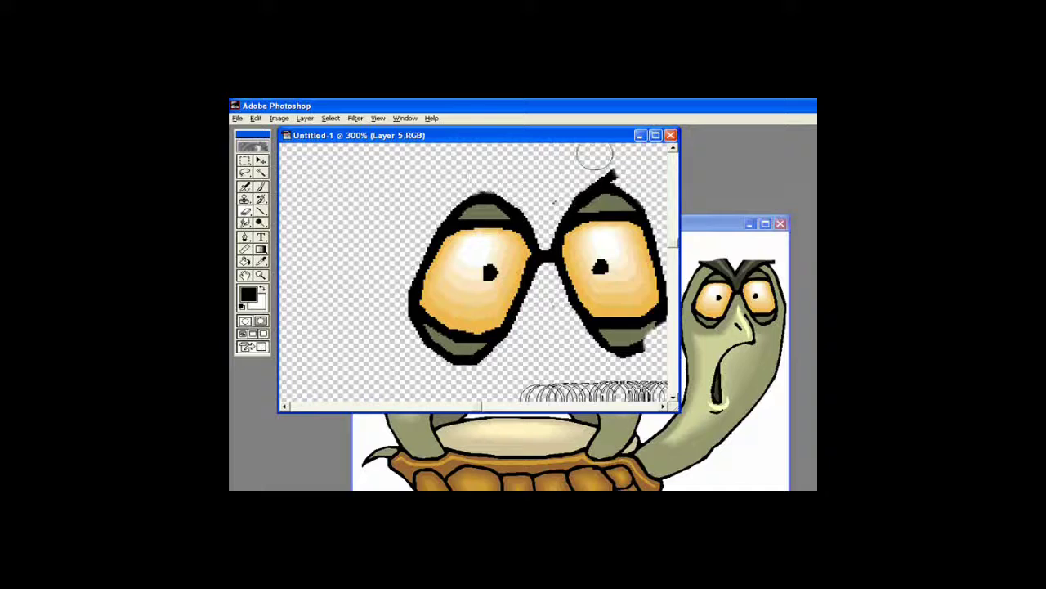
mouse_move(615, 170)
mouse_down()
mouse_move(588, 169)
mouse_move(607, 164)
mouse_up()
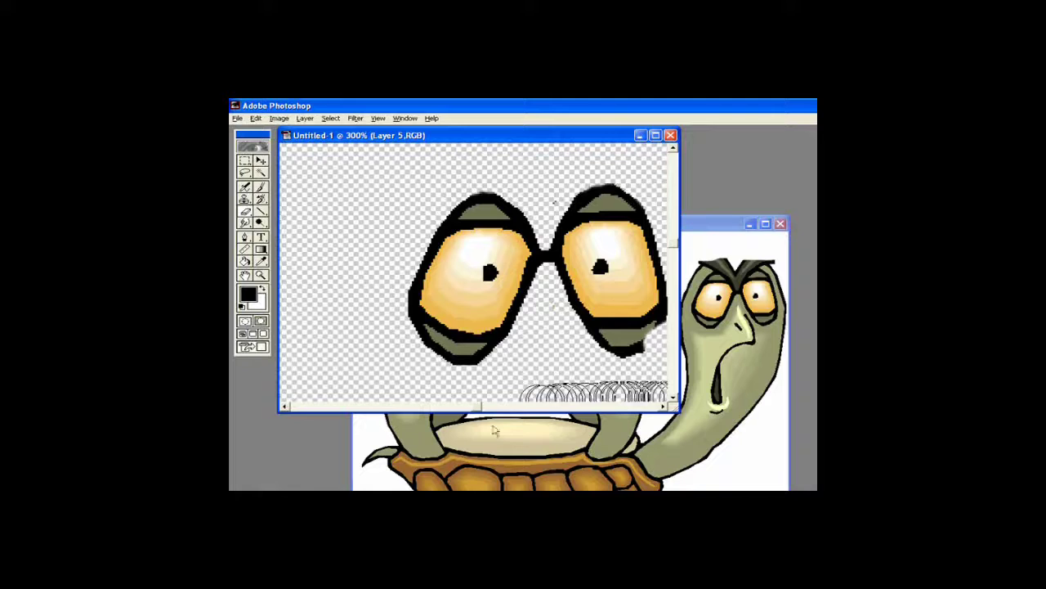
- Select and delete the right lens and its bridge
scroll(475, 278, right, 3)
key(m)
drag(412, 151, 569, 372)
key(Delete)
key(ctrl+d)
key(e)
scroll(433, 252, left, 3)
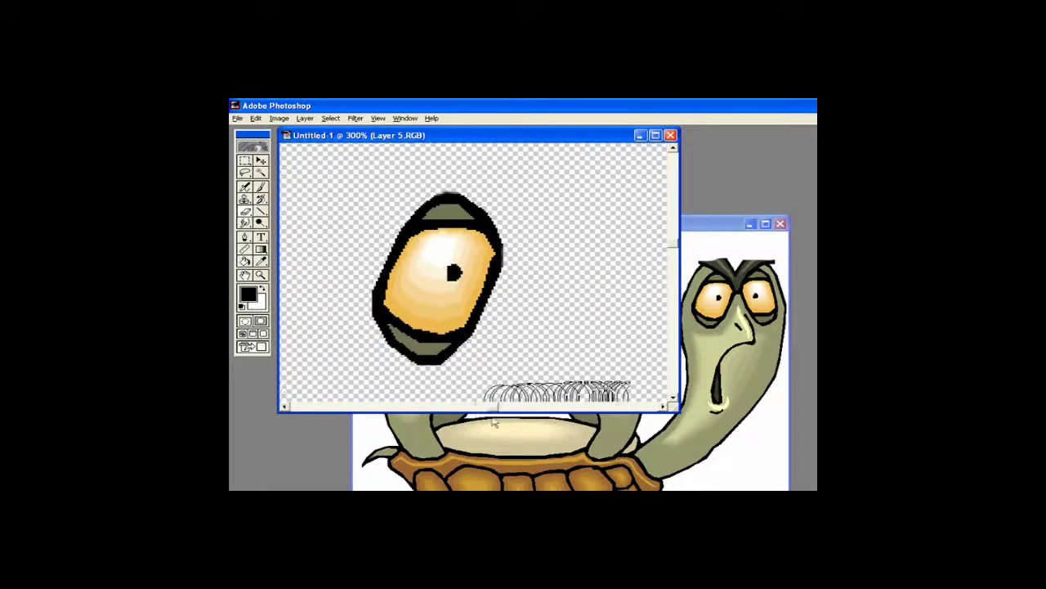
- Duplicate the left lens to a new layer, flip it horizontally, and place it beside the first eye
key(m)
drag(367, 148, 530, 380)
key(v)
key(ctrl+j)
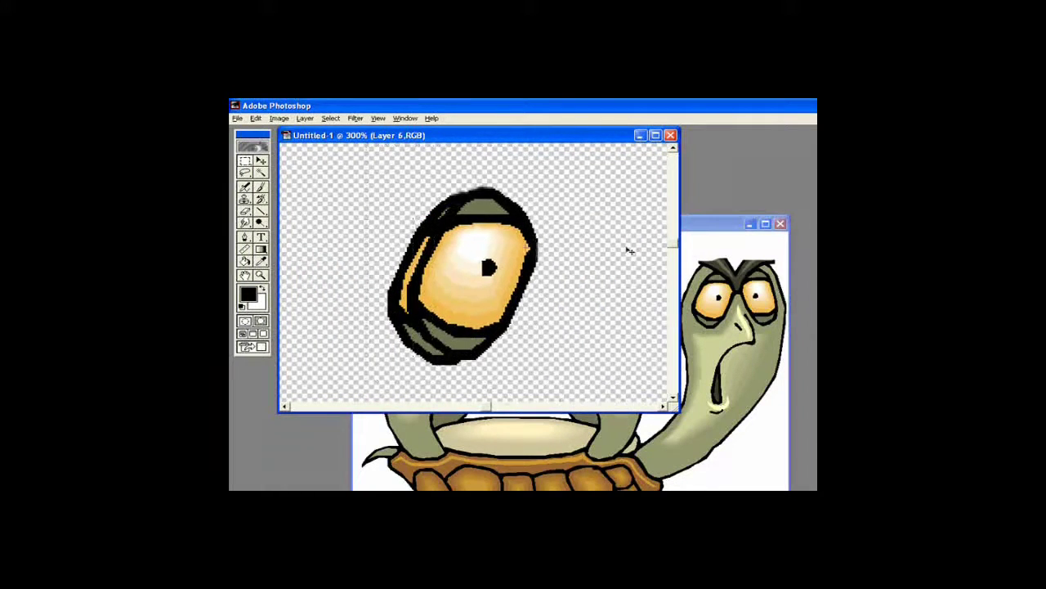
key(ctrl+t)
drag(409, 275, 620, 292)
scroll(619, 292, right, 3)
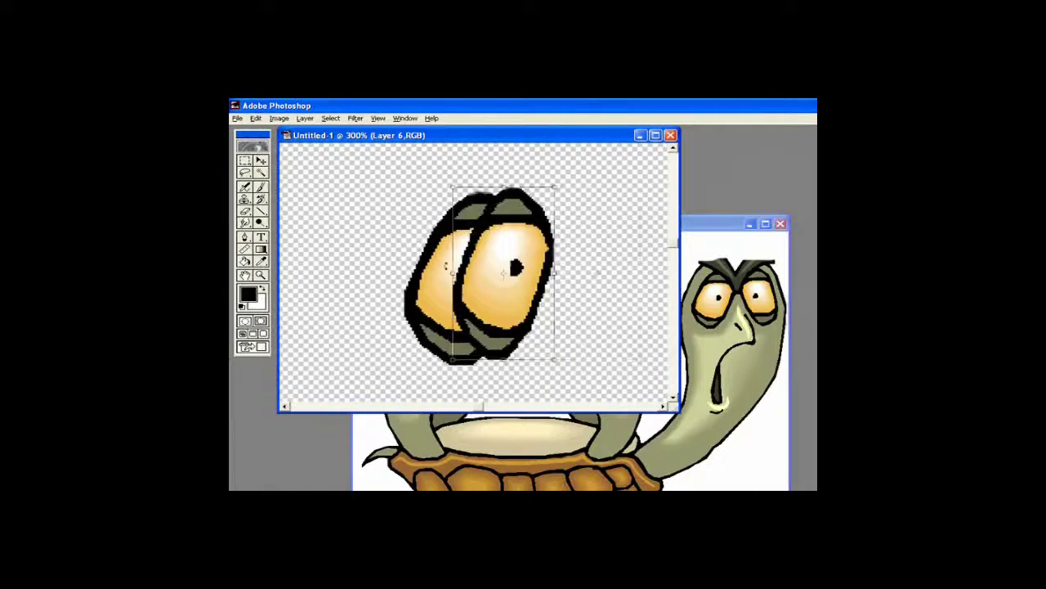
mouse_move(491, 270)
mouse_down()
mouse_move(613, 270)
mouse_move(536, 274)
mouse_up()
scroll(614, 270, right, 1)
key(Return)
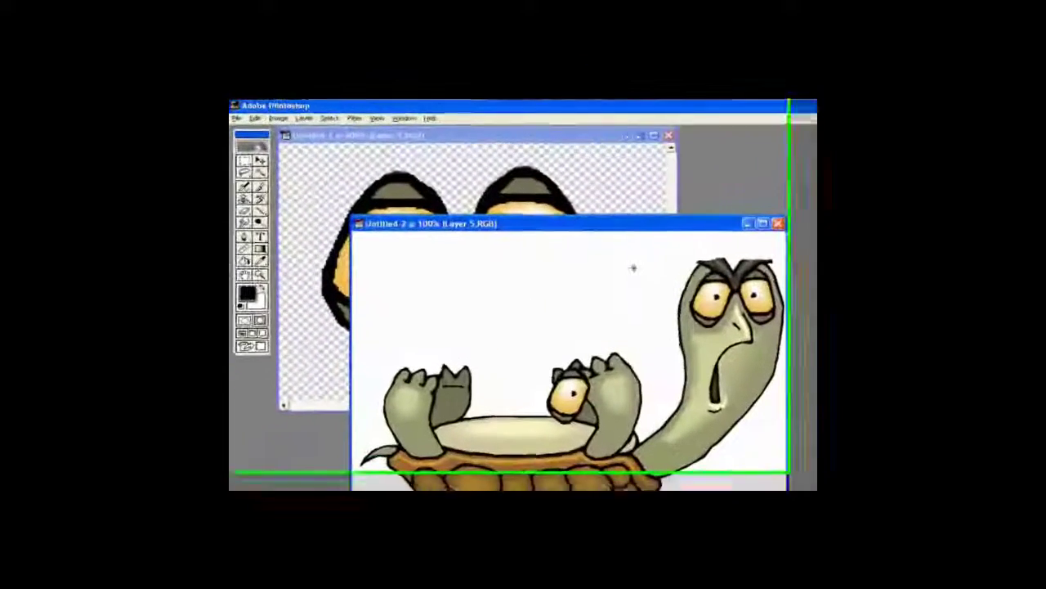
- Copy an eye from the eyes document and paste it into the turtle picture
click(448, 137)
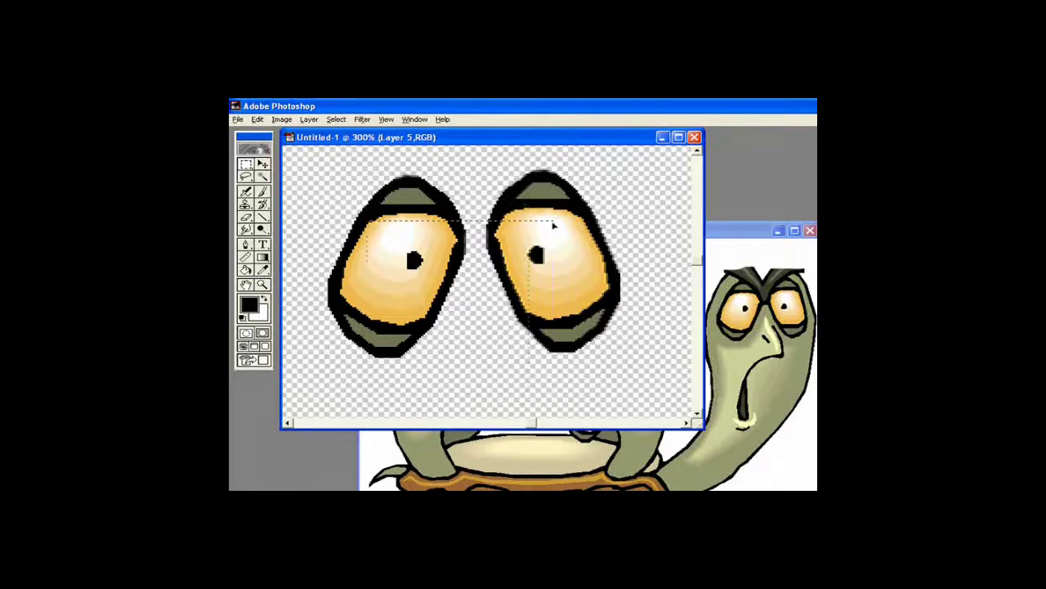
mouse_move(477, 159)
mouse_down()
mouse_move(693, 334)
mouse_move(348, 355)
mouse_up()
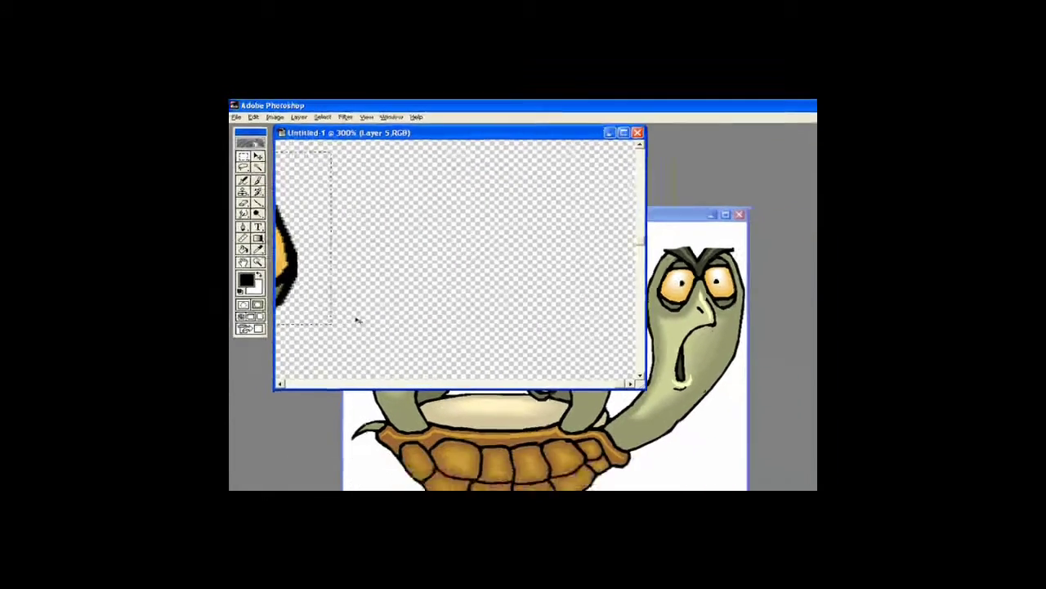
click(528, 251)
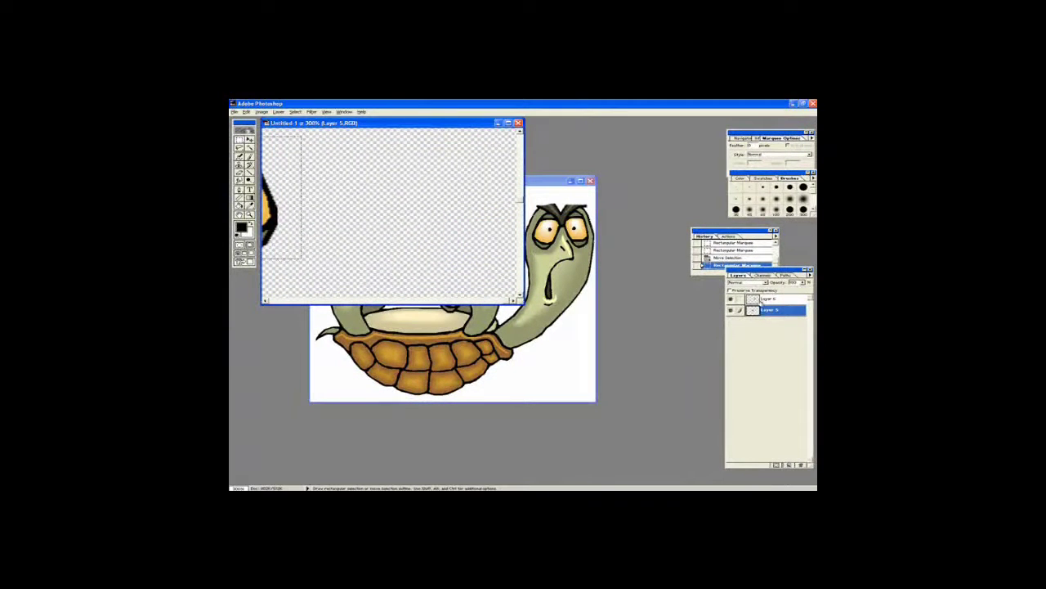
click(768, 299)
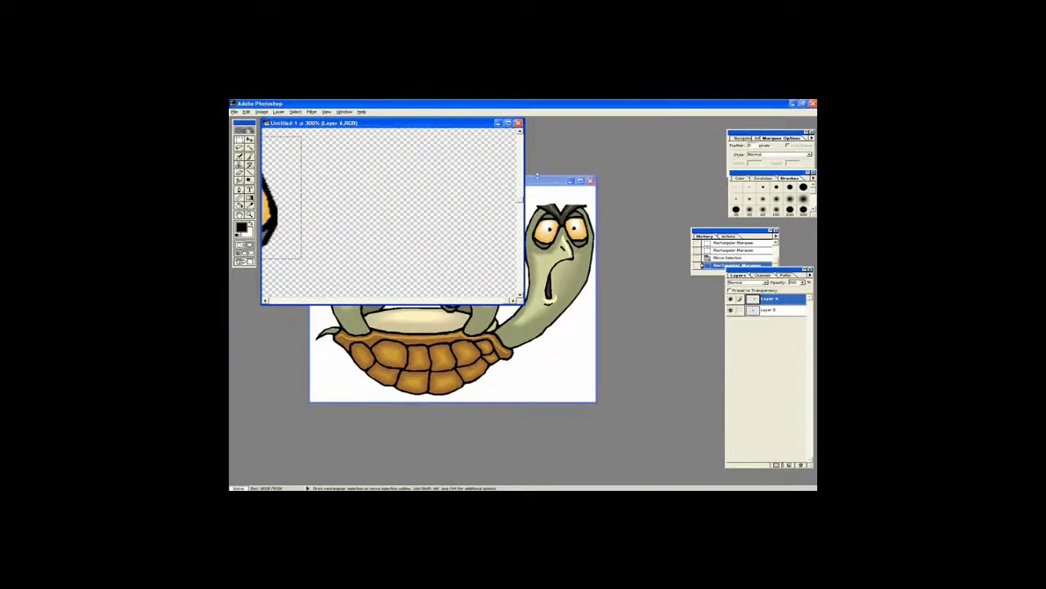
click(548, 188)
key(ctrl+v)
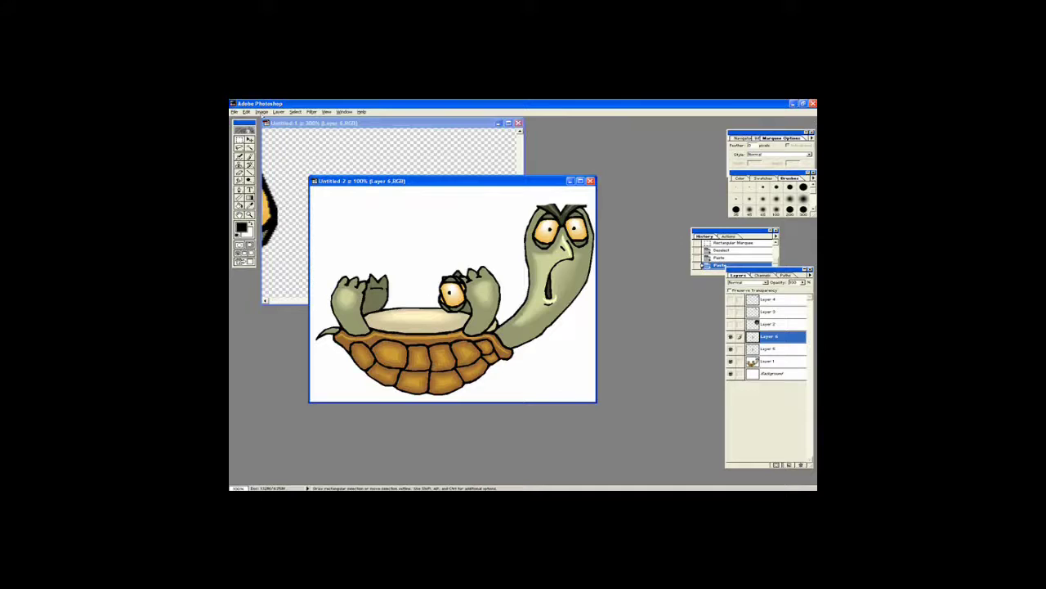
click(250, 140)
drag(489, 250, 520, 243)
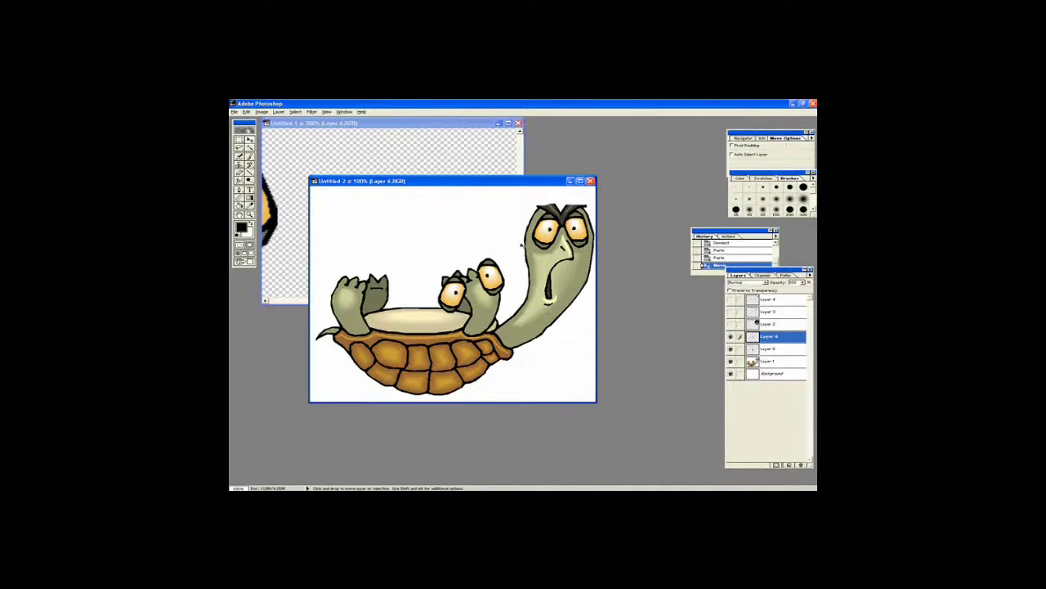
- Show the face photo, raise Layers 5 and 6 to the top, and move both eyes onto the face
click(731, 325)
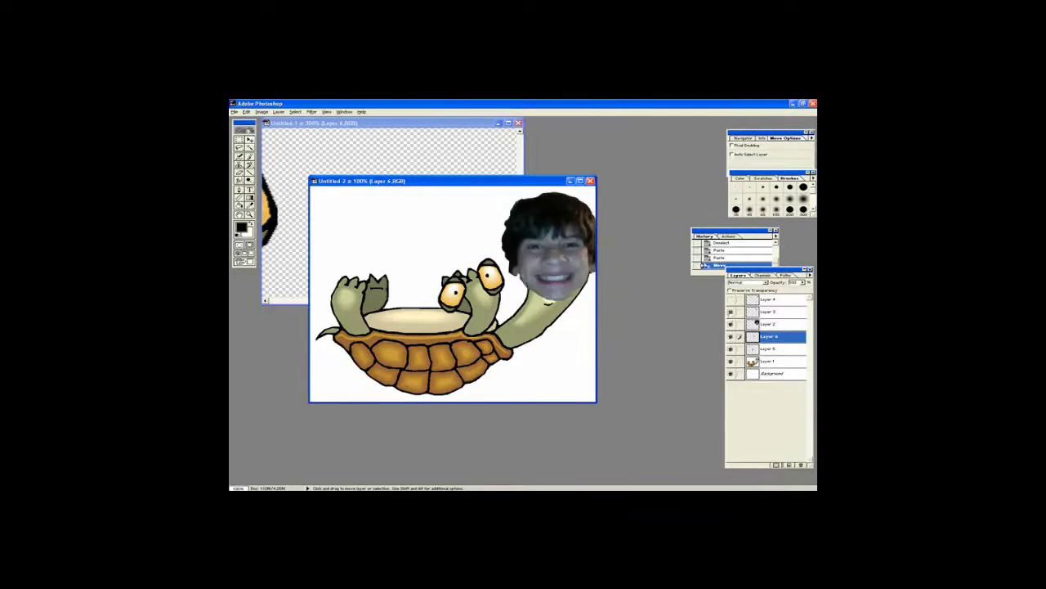
mouse_move(489, 278)
mouse_down()
mouse_move(555, 268)
mouse_move(490, 278)
mouse_up()
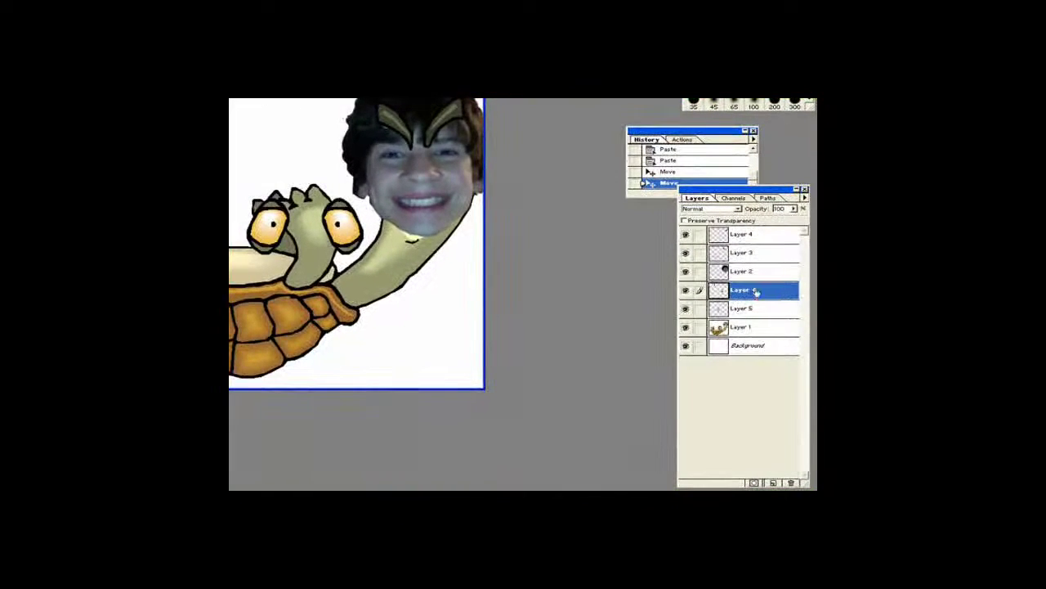
drag(735, 308, 736, 232)
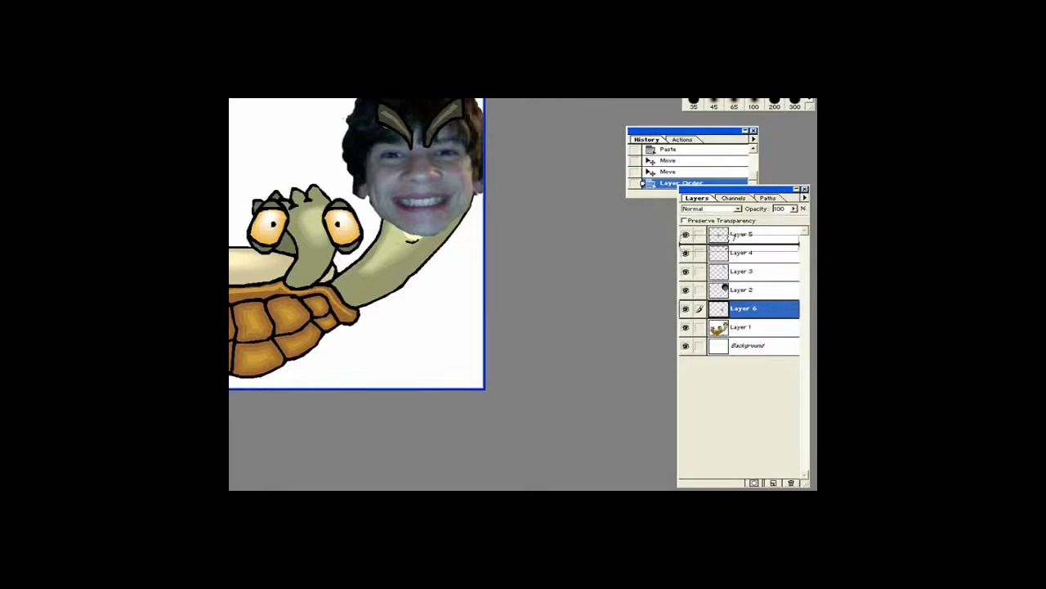
drag(740, 309, 740, 234)
mouse_move(357, 235)
mouse_down()
mouse_move(468, 166)
mouse_move(458, 170)
mouse_up()
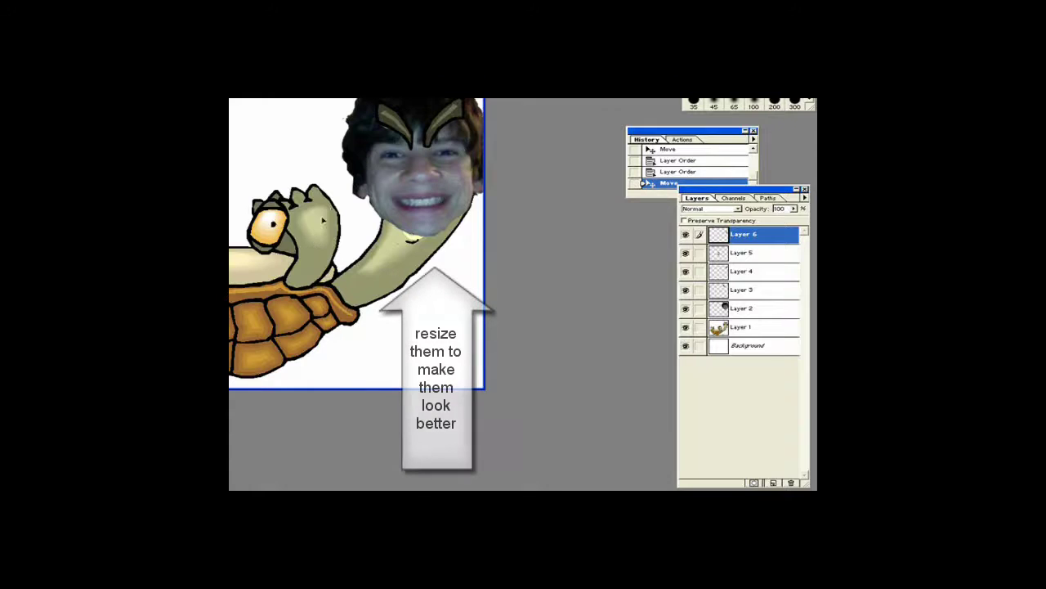
drag(273, 240, 272, 237)
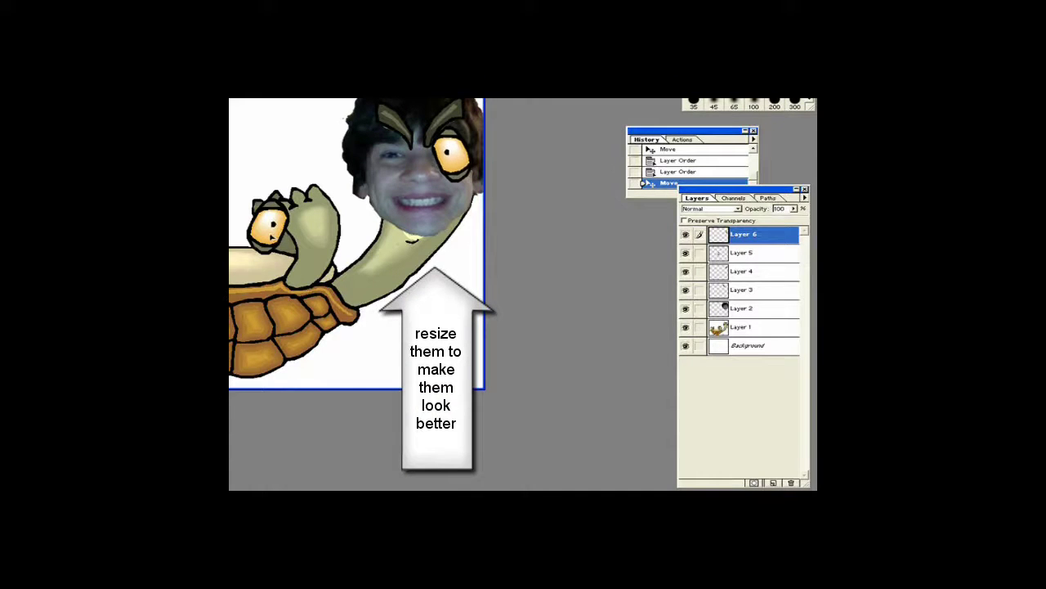
click(748, 255)
drag(347, 233, 460, 167)
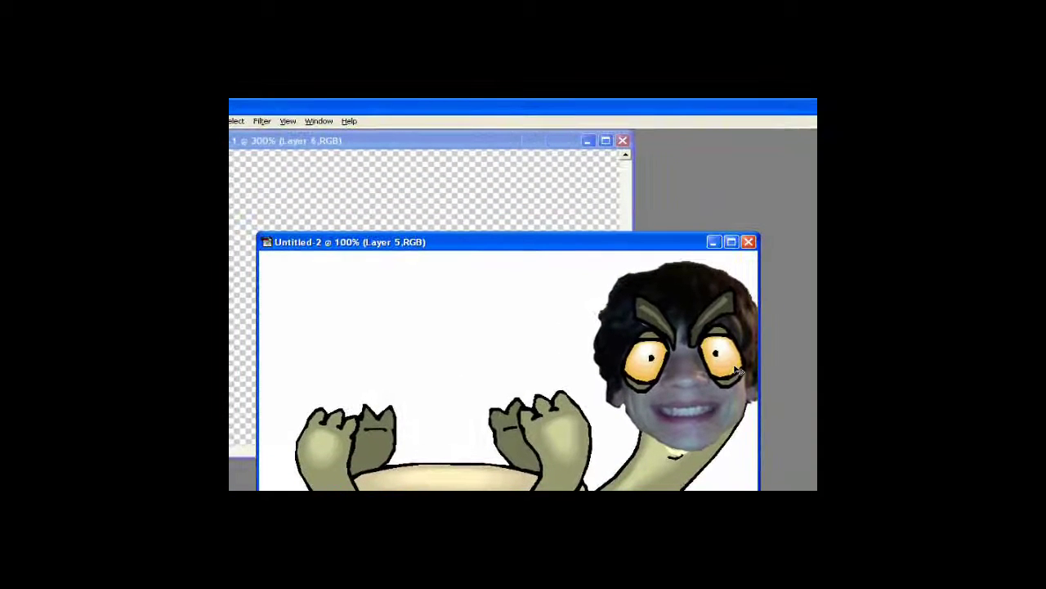
- Shrink and slightly raise the left eye on the face, applying the transform
key(ctrl+t)
drag(670, 396, 658, 366)
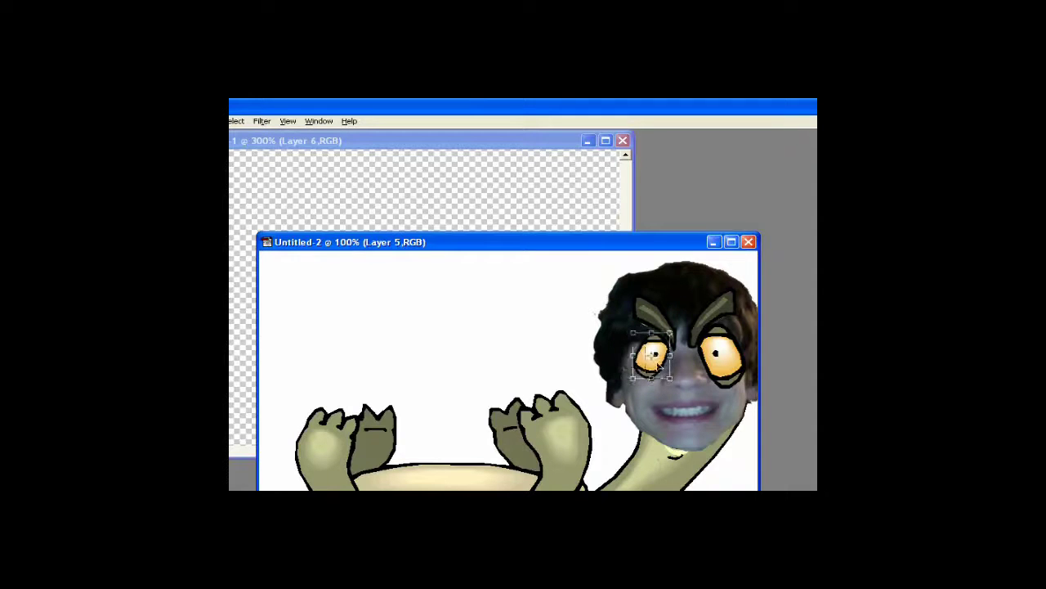
key(Return)
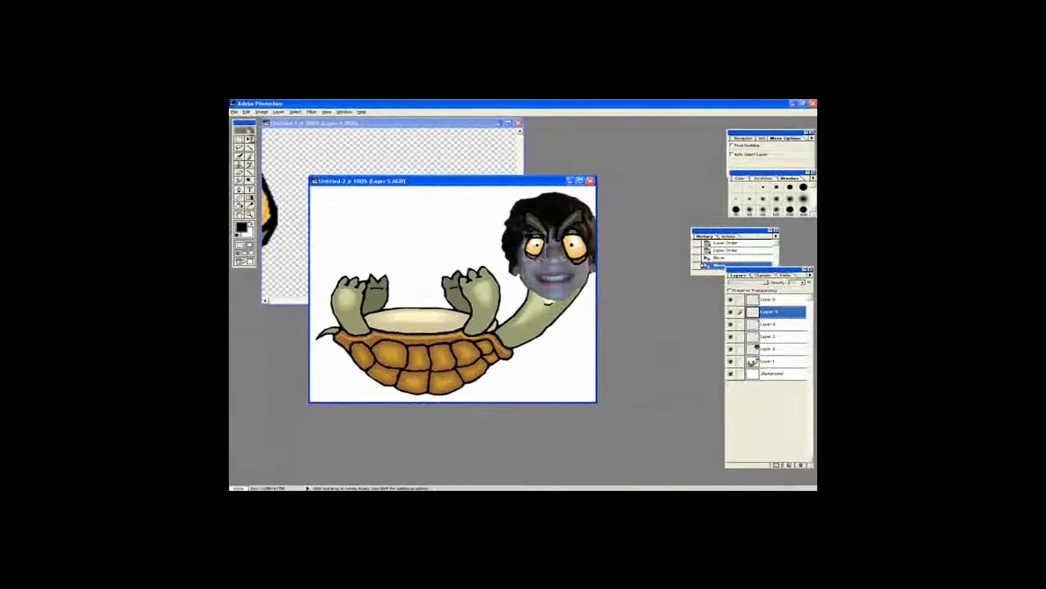
click(249, 139)
click(488, 251)
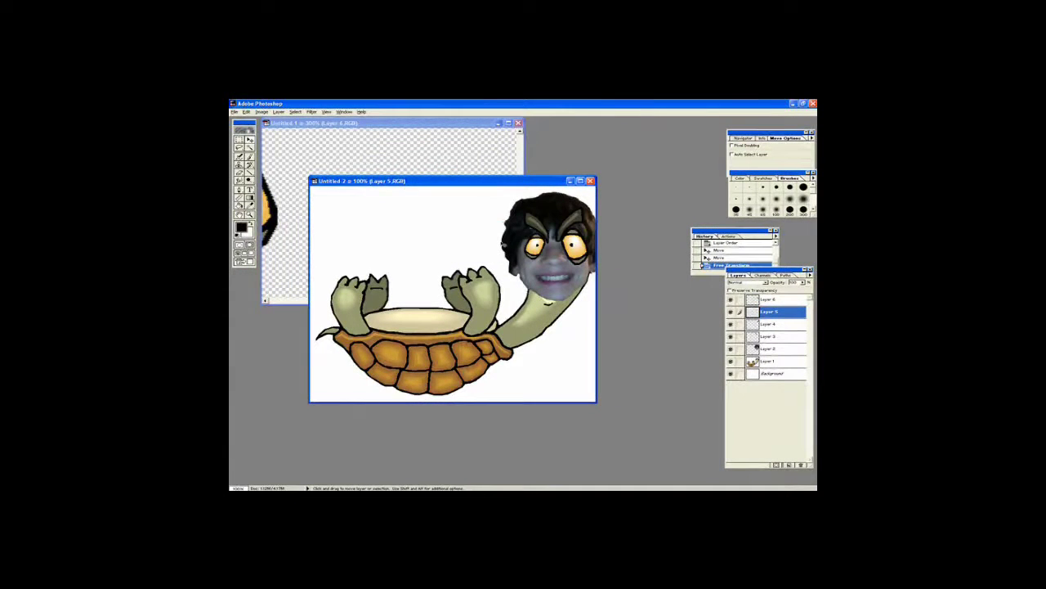
- Shift and slightly rotate the Layer 6 eye onto the face and commit it
click(777, 300)
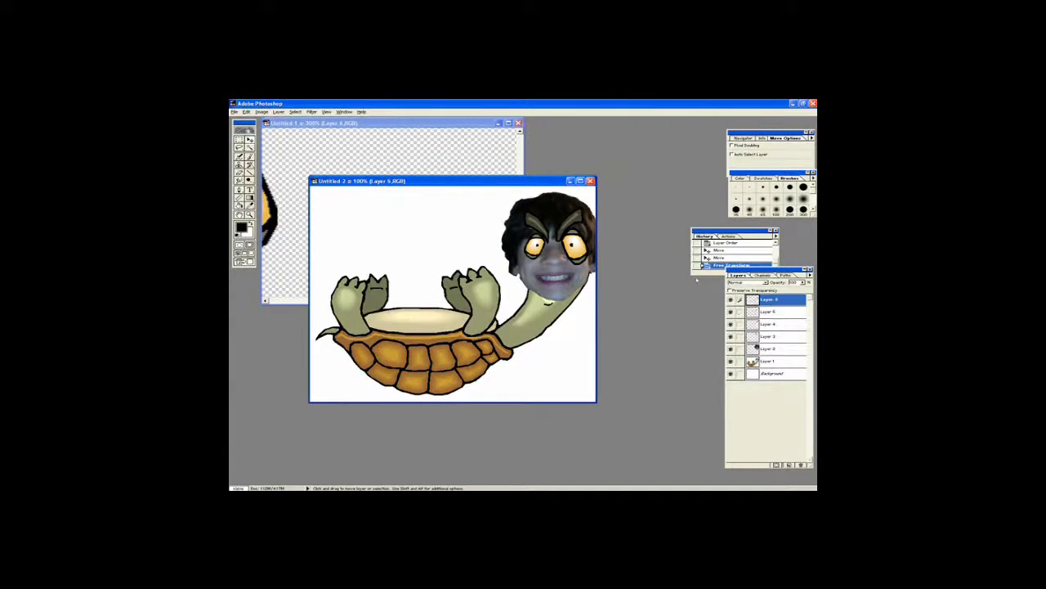
key(ctrl+t)
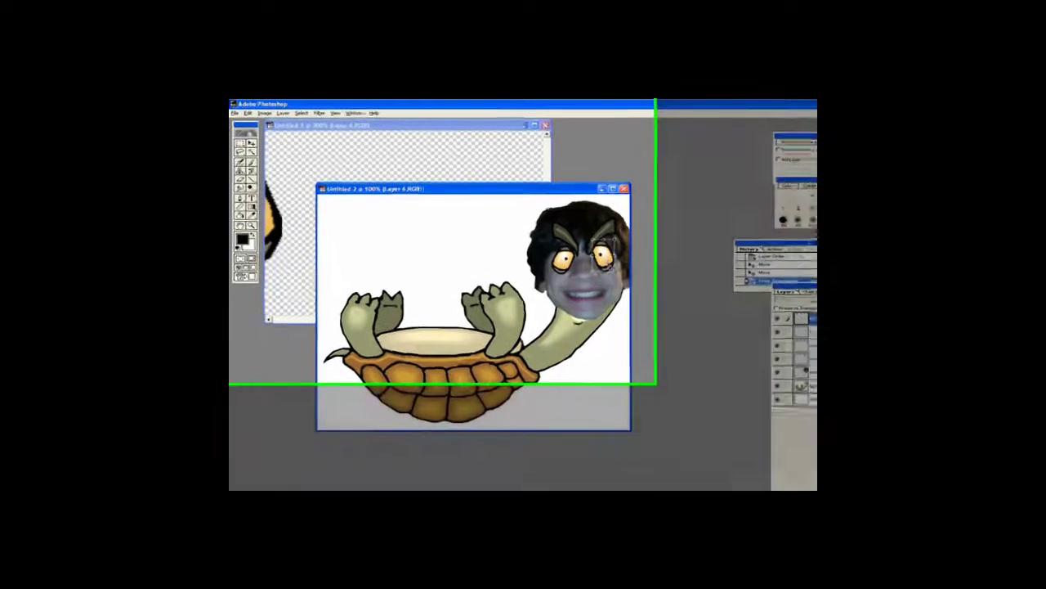
drag(760, 333, 750, 319)
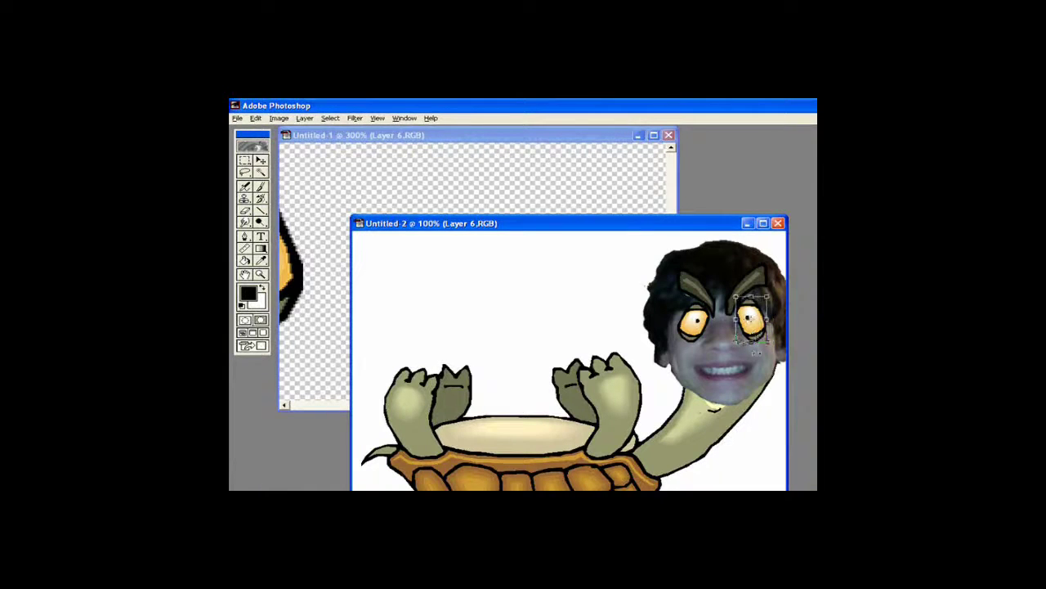
click(260, 160)
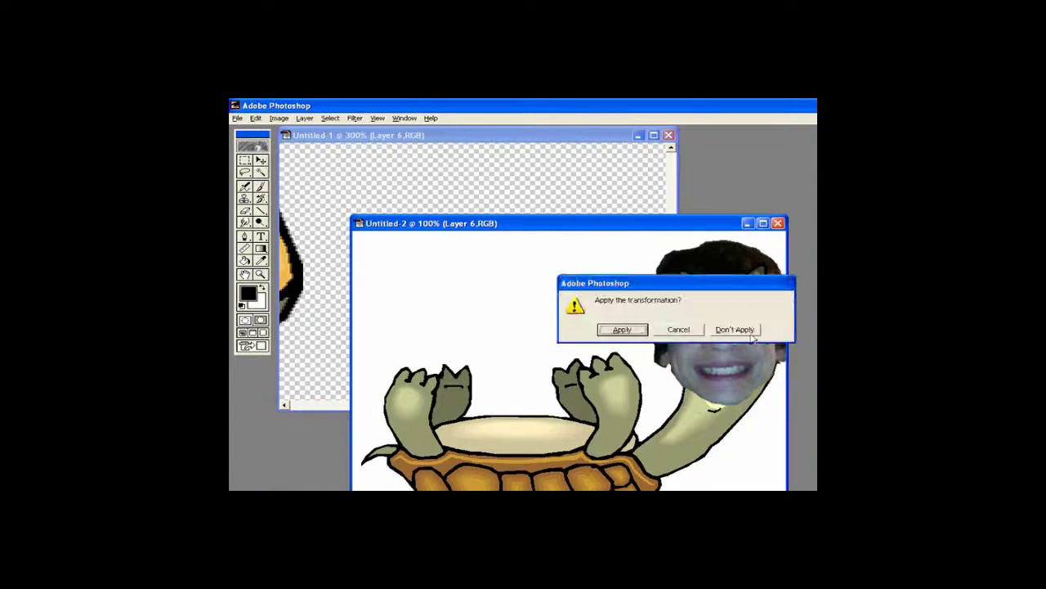
click(631, 330)
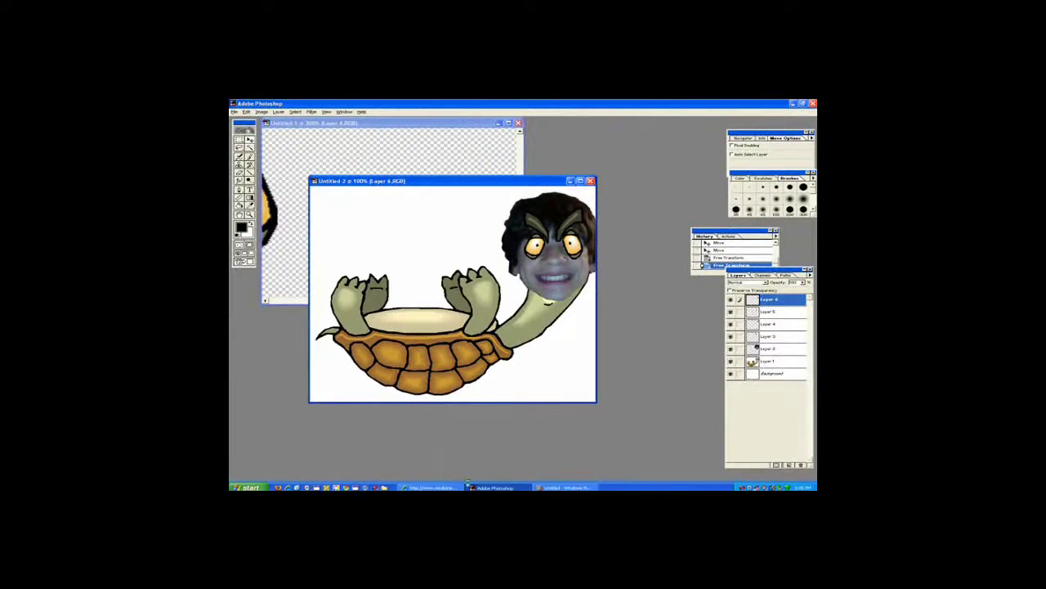
- Copy the full-size palm-tree beach picture from the Google Images cartoon beach results, then return to Photoshop
click(425, 486)
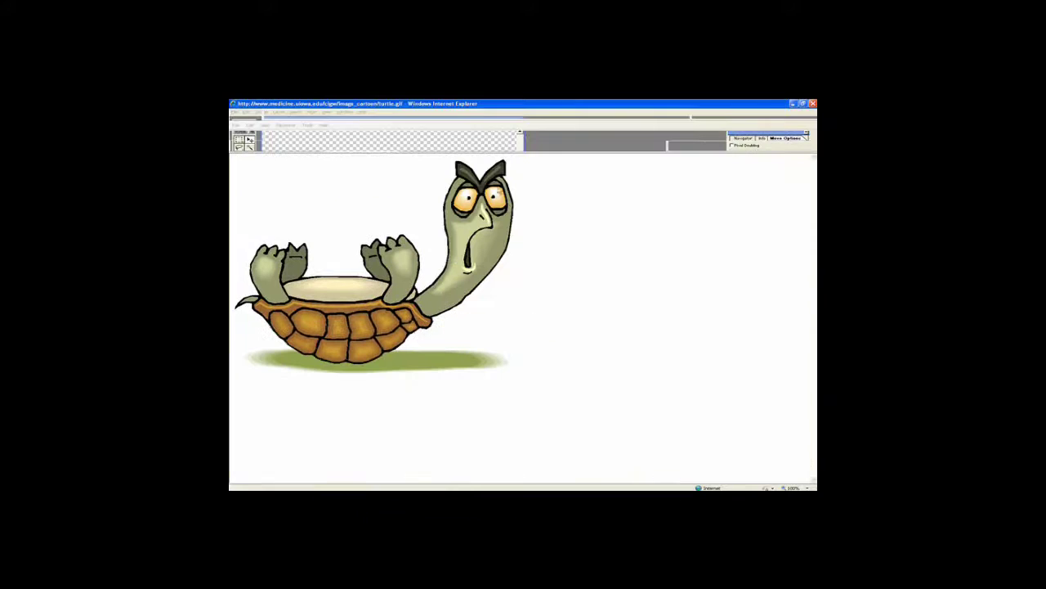
click(420, 148)
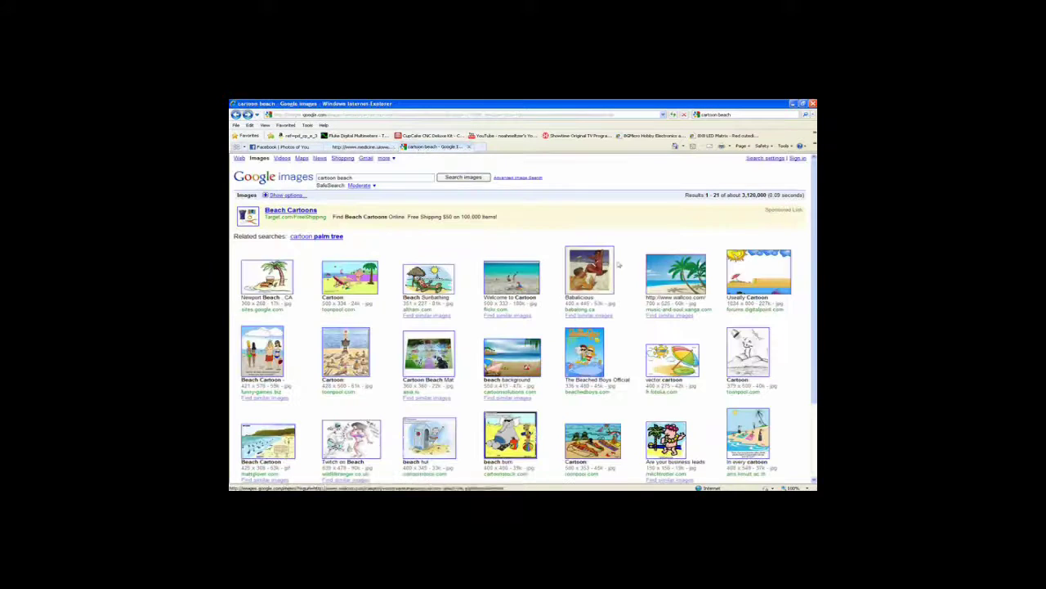
click(676, 274)
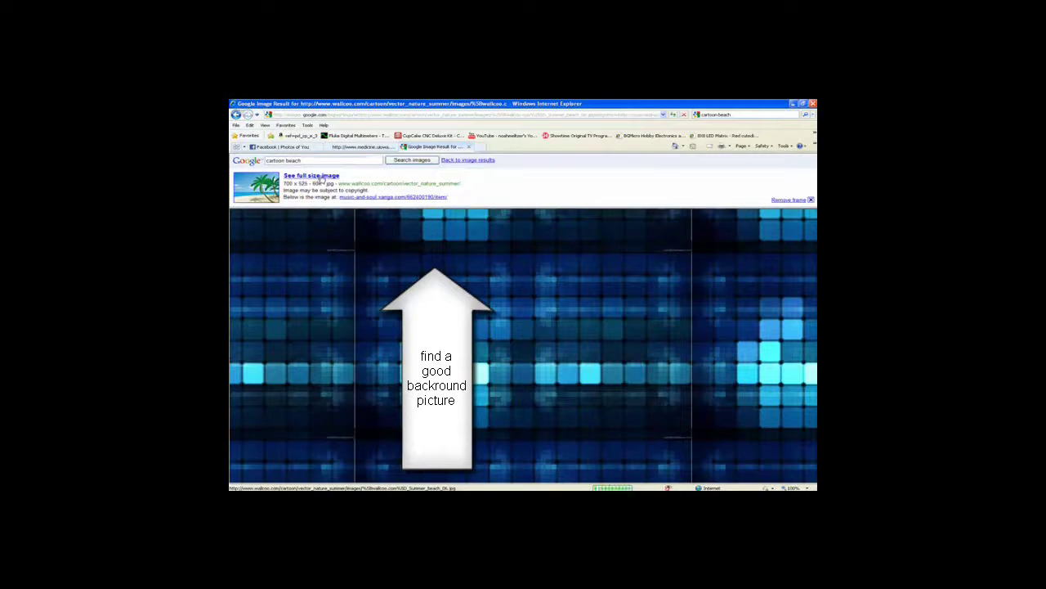
click(321, 177)
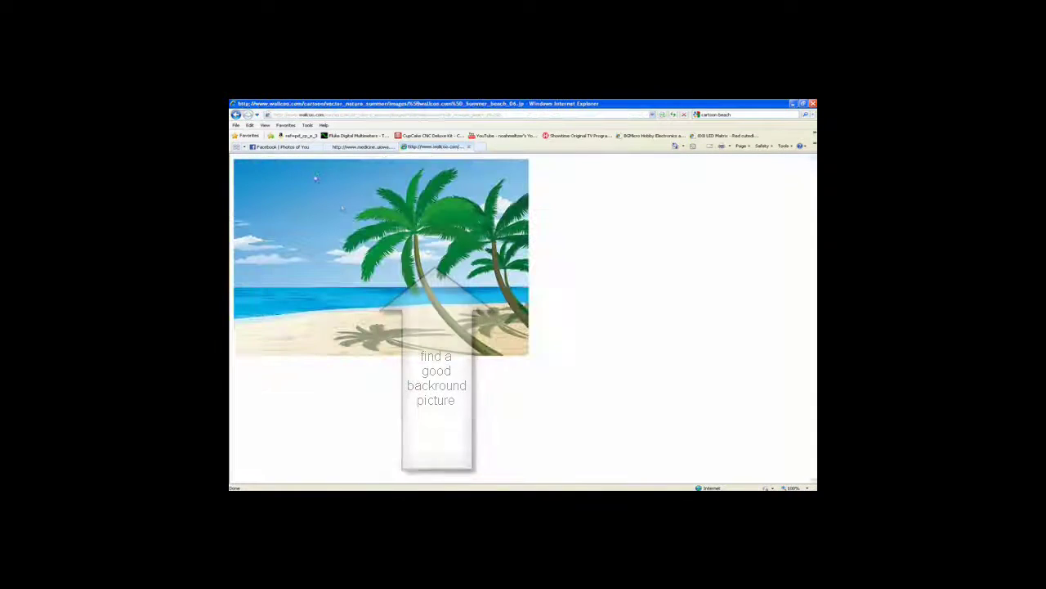
right_click(341, 204)
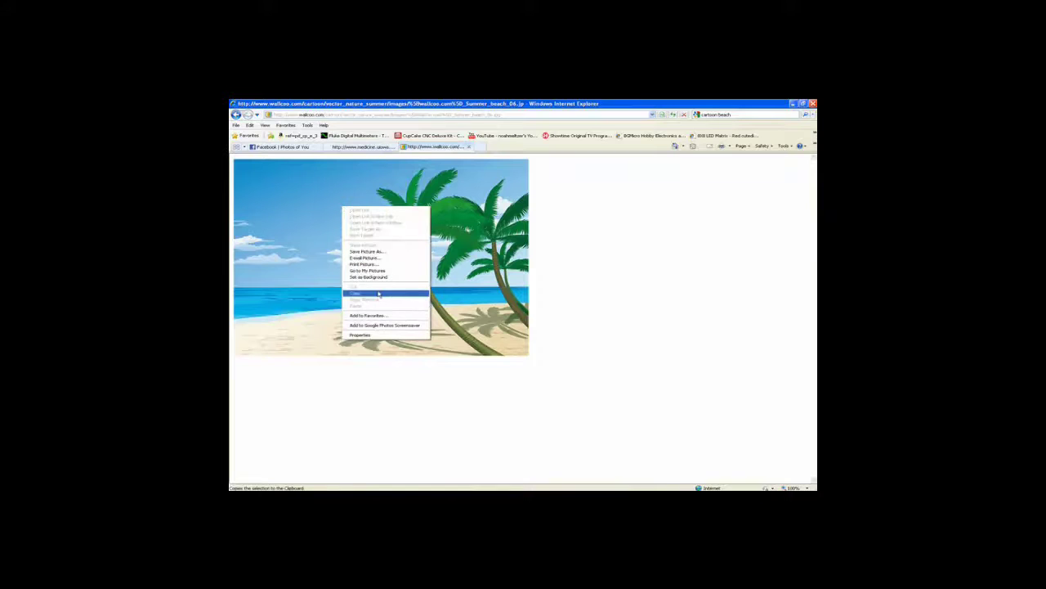
click(384, 296)
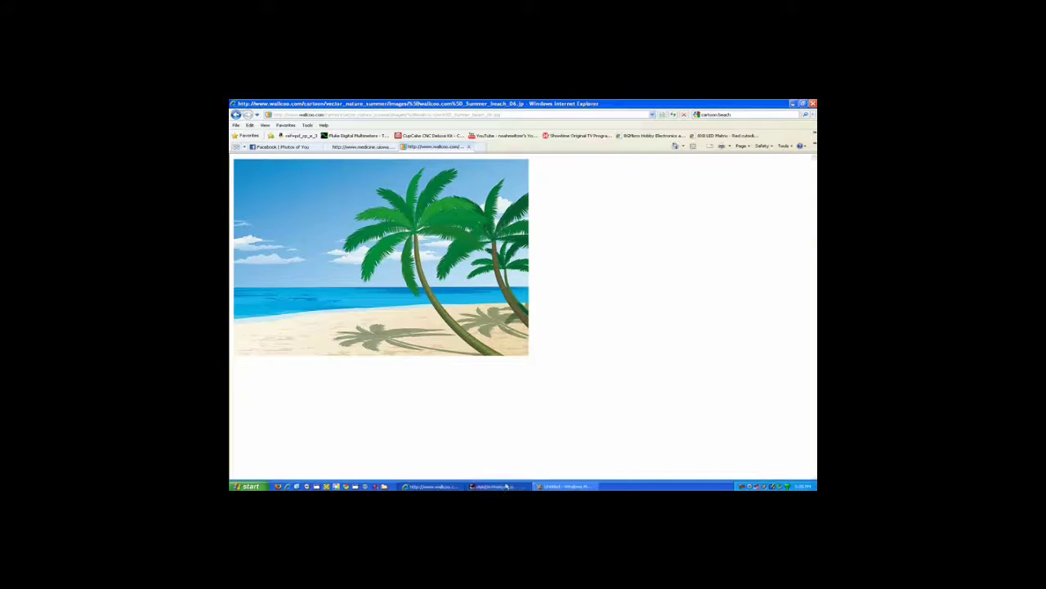
click(505, 484)
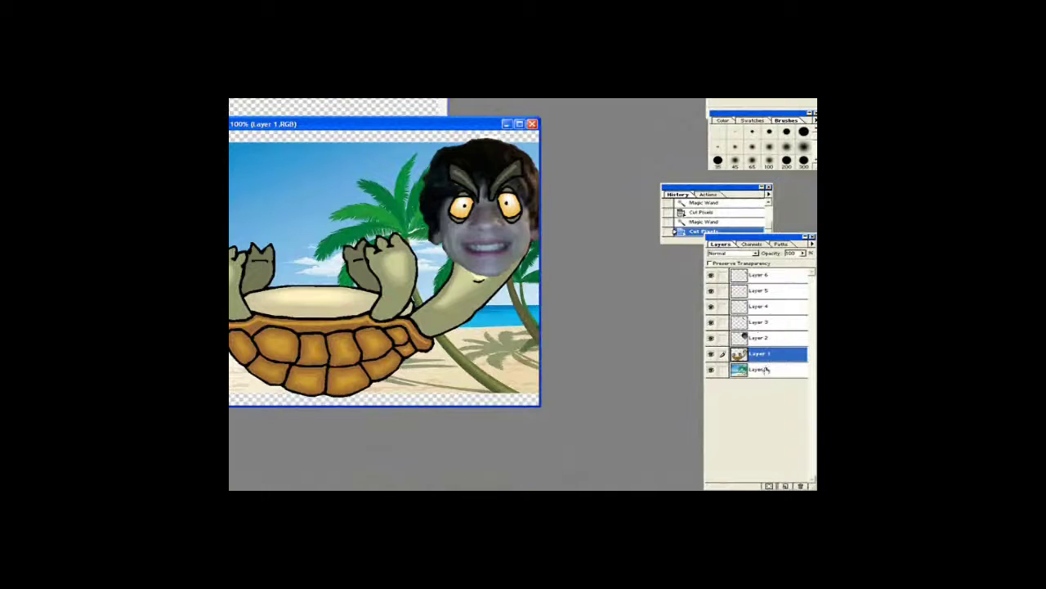
- Drag the beach background layer down to cover the transparent strip at the canvas bottom
click(761, 371)
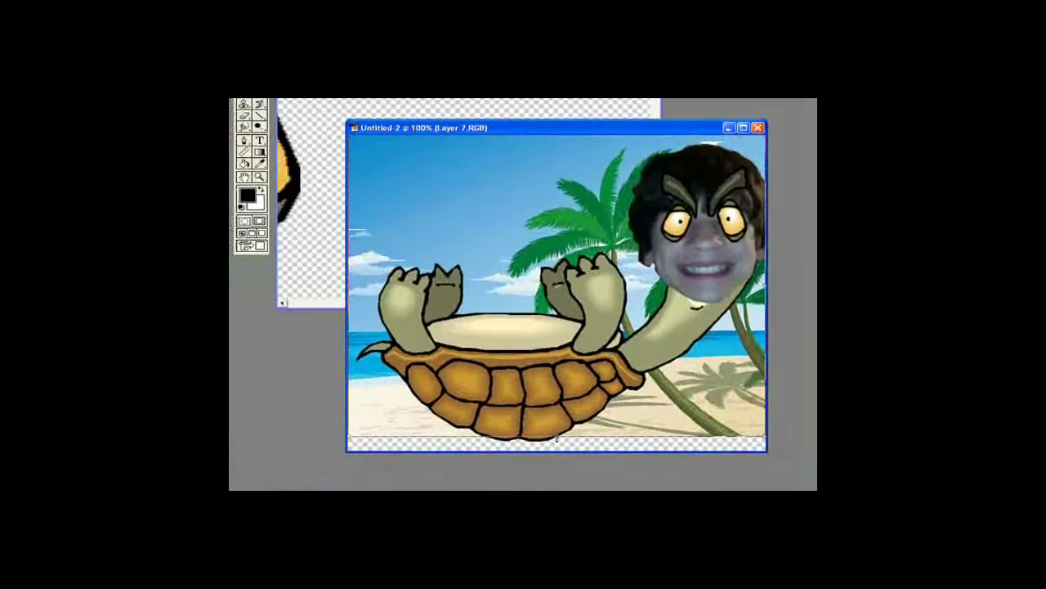
drag(557, 439, 559, 453)
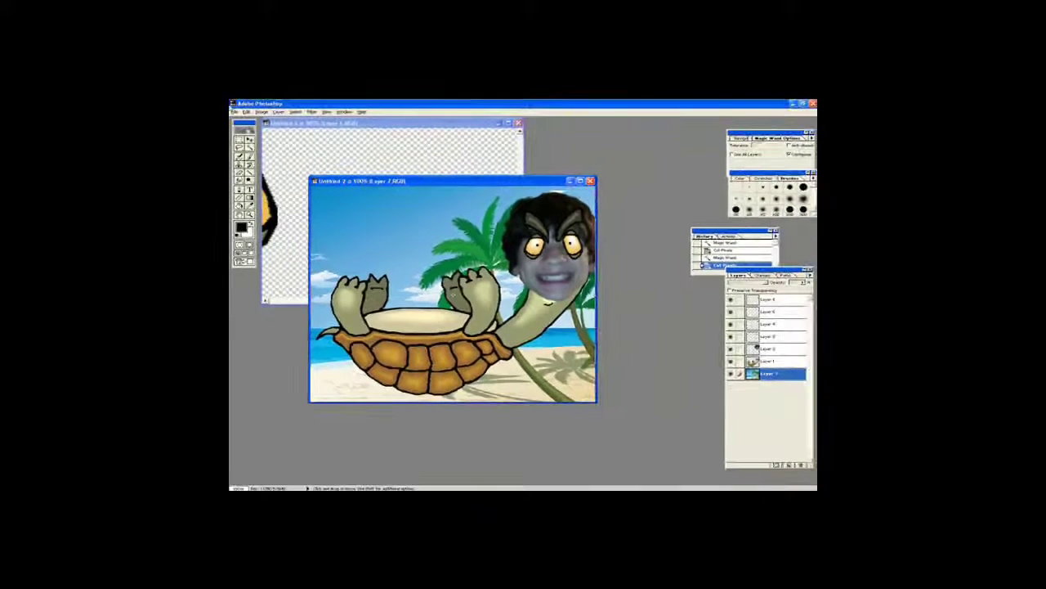
click(246, 112)
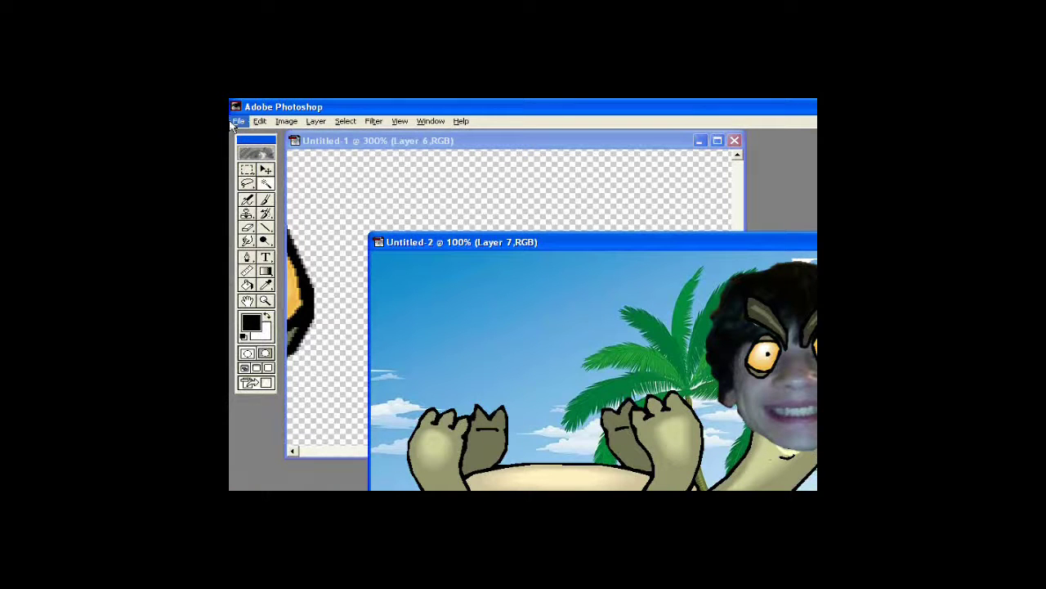
- Save a PNG copy of the composite to drive F under a new file name, accepting the PNG options
click(237, 121)
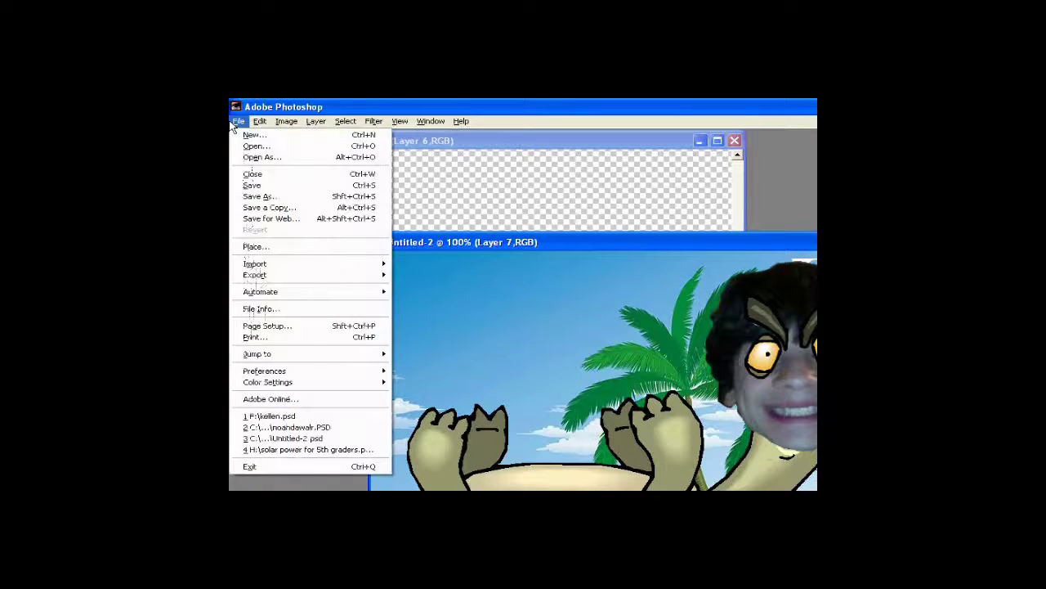
click(270, 206)
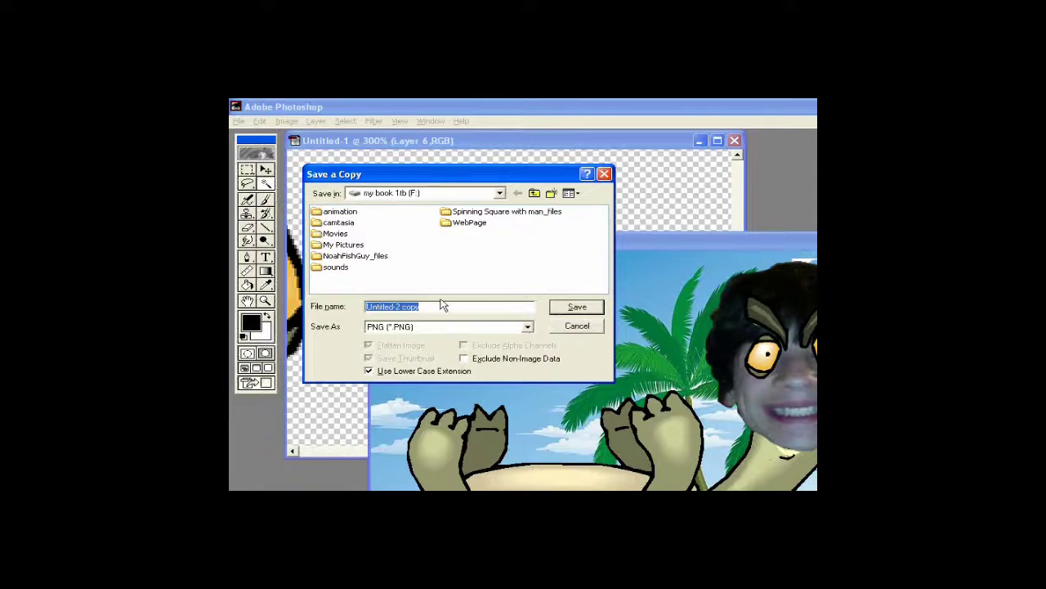
text(noah)
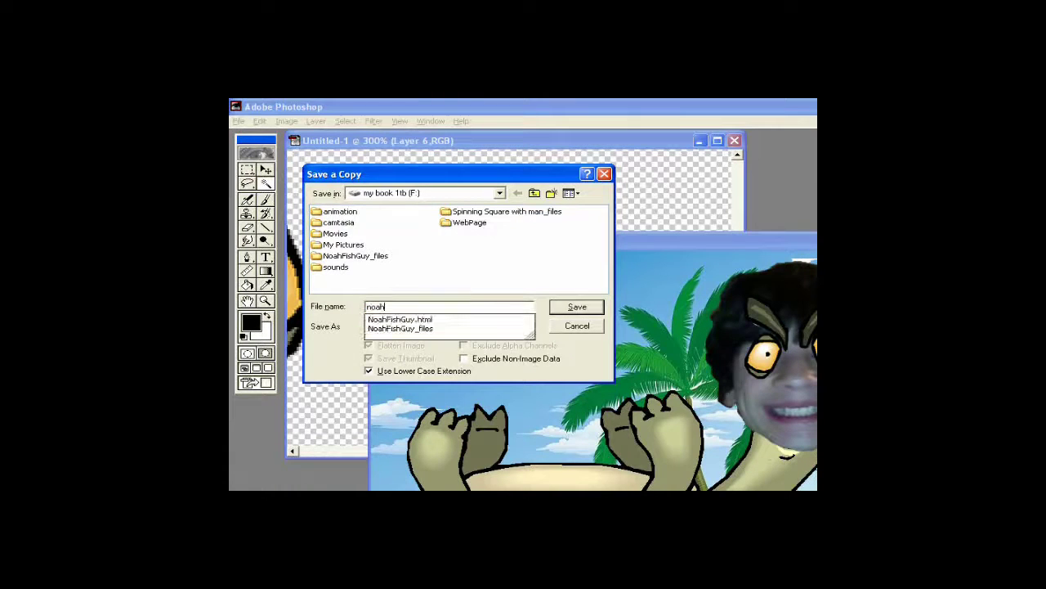
click(443, 304)
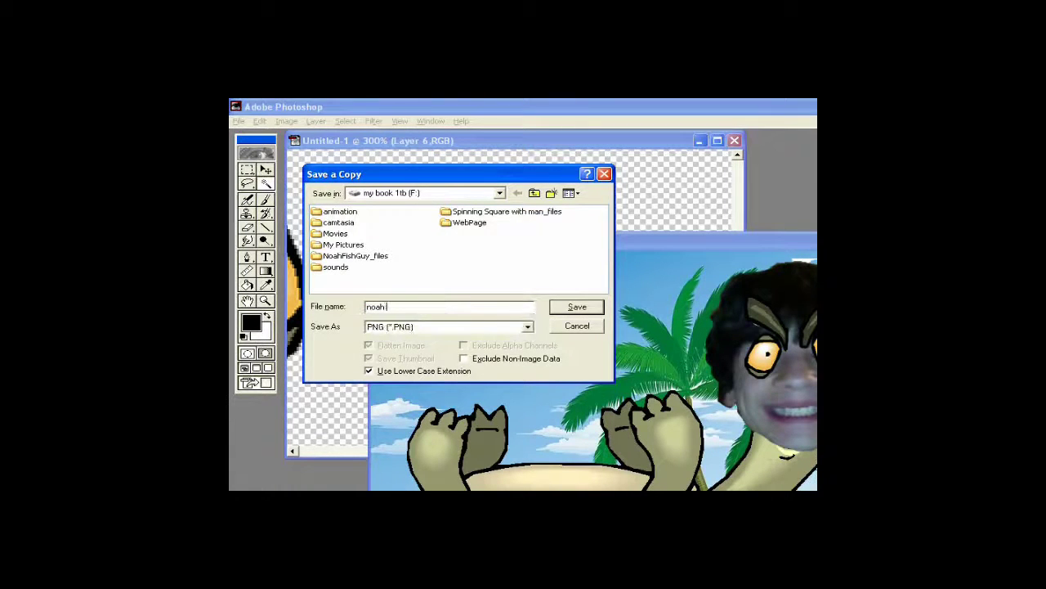
text(f)
click(444, 305)
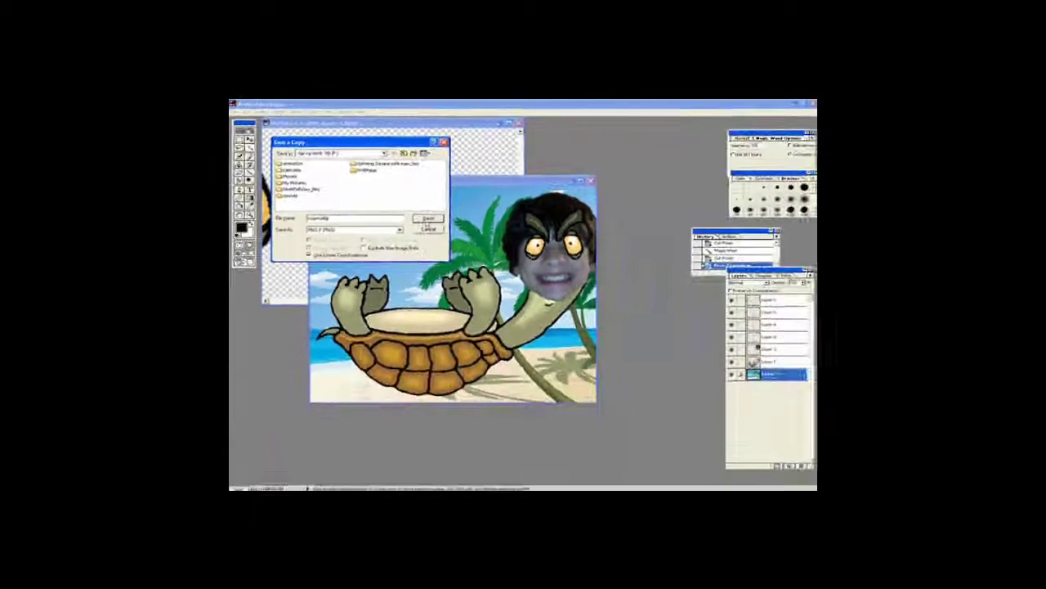
click(427, 218)
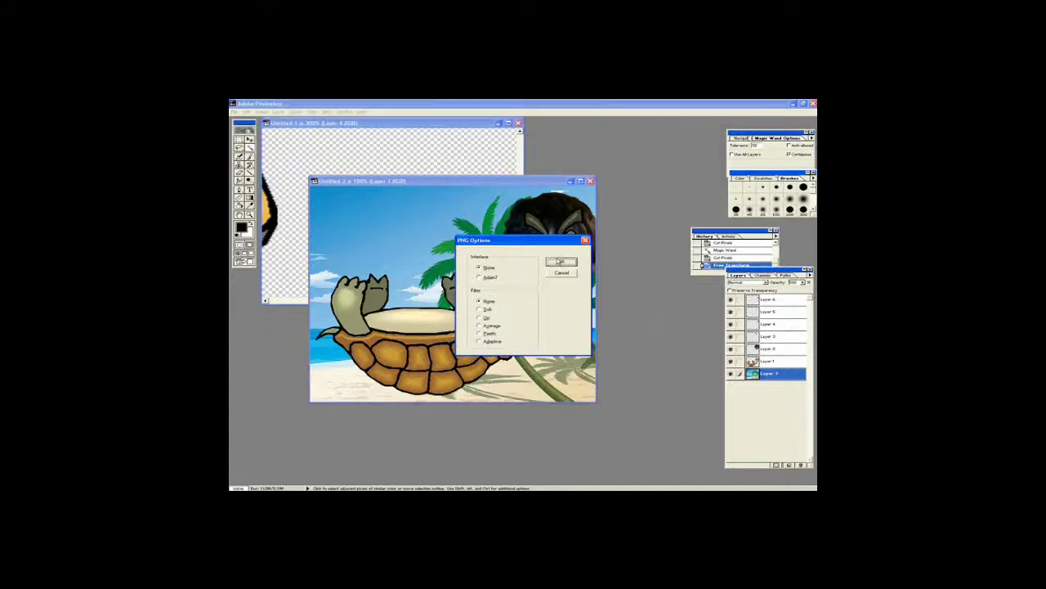
click(560, 262)
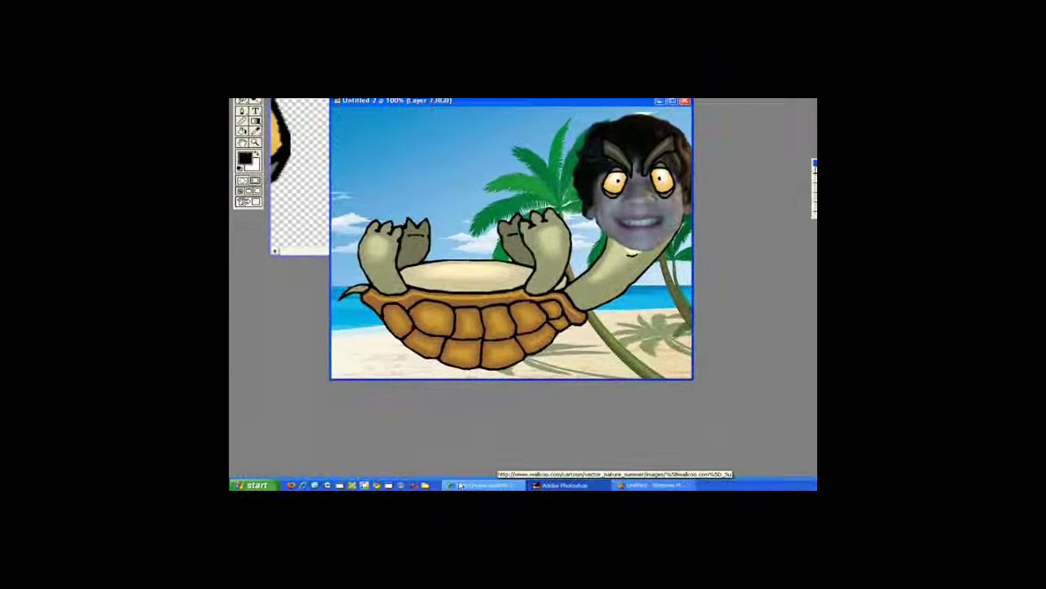